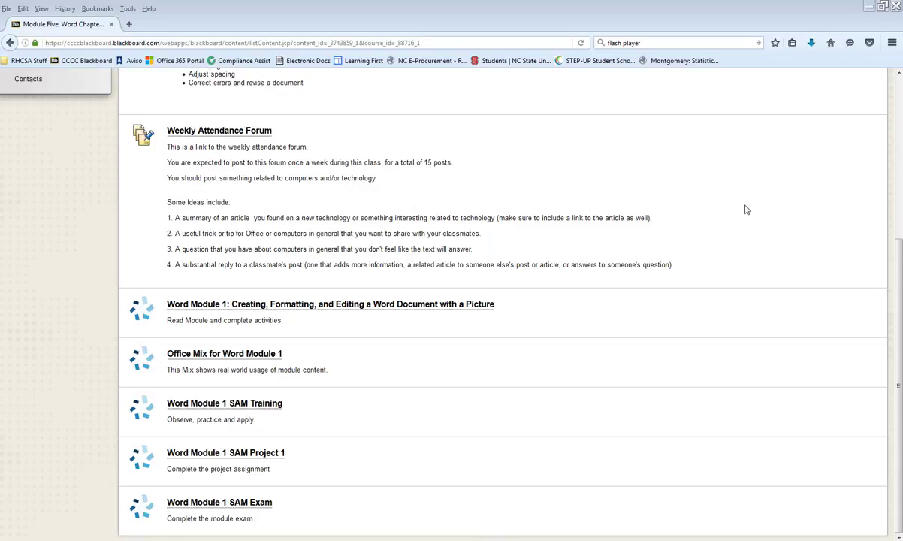
Open the Word Module 1 SAM Project 1 assignment, choosing to pay later and go to the course, and start it
scroll(510, 301, "up", 5)
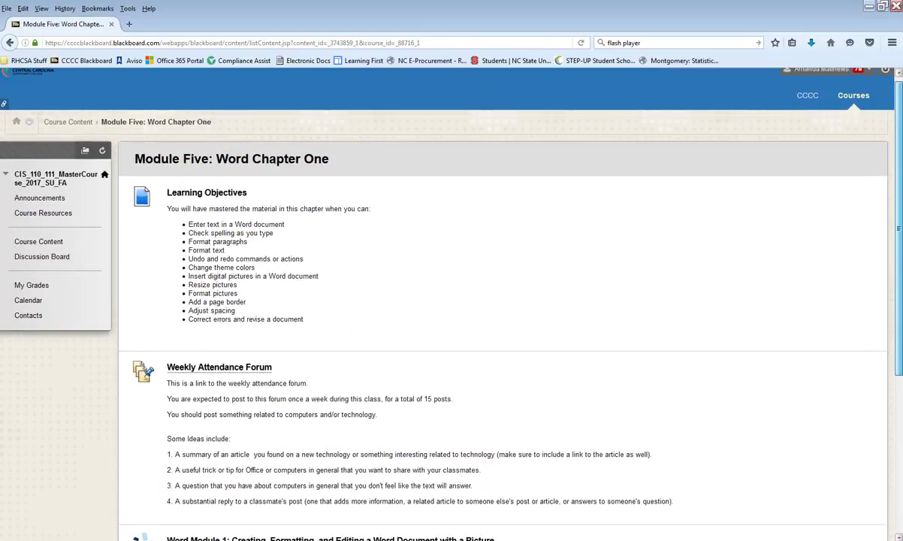
scroll(363, 429, "down", 3)
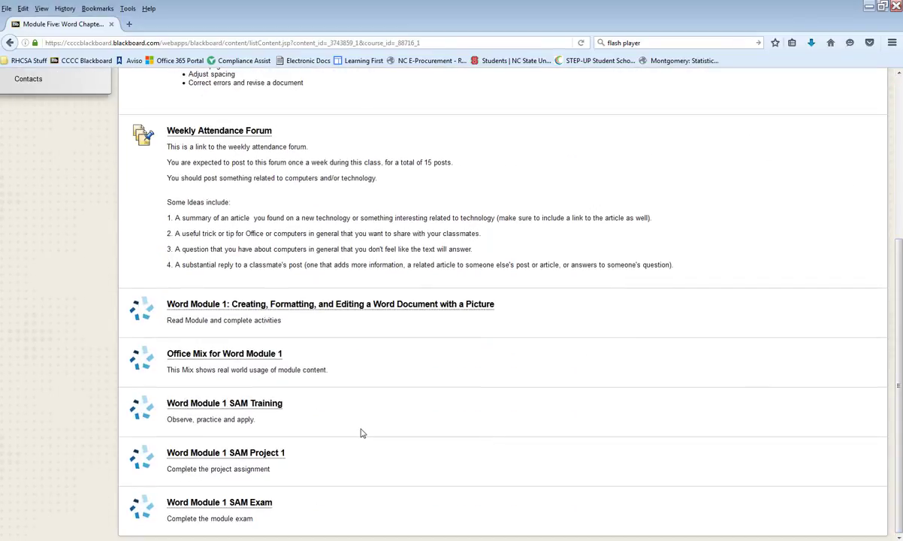
left_click(259, 454)
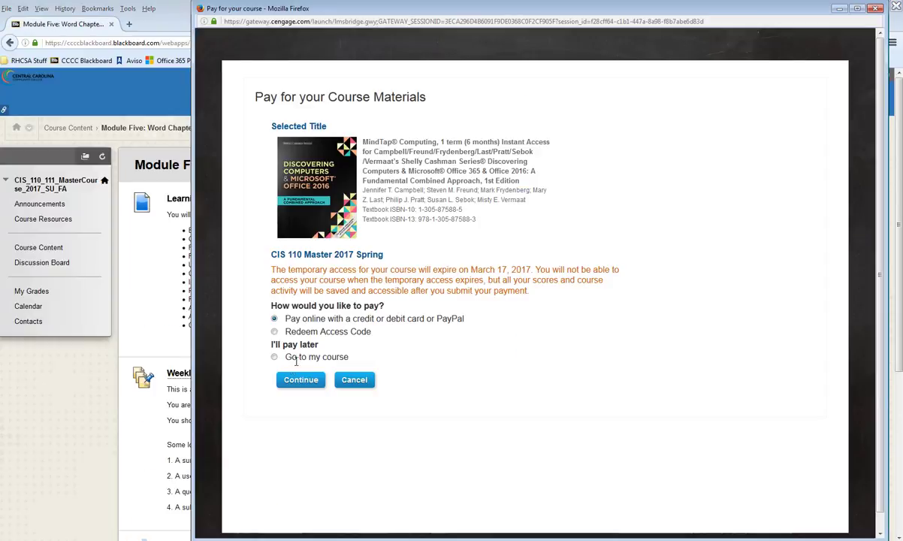
left_click(274, 356)
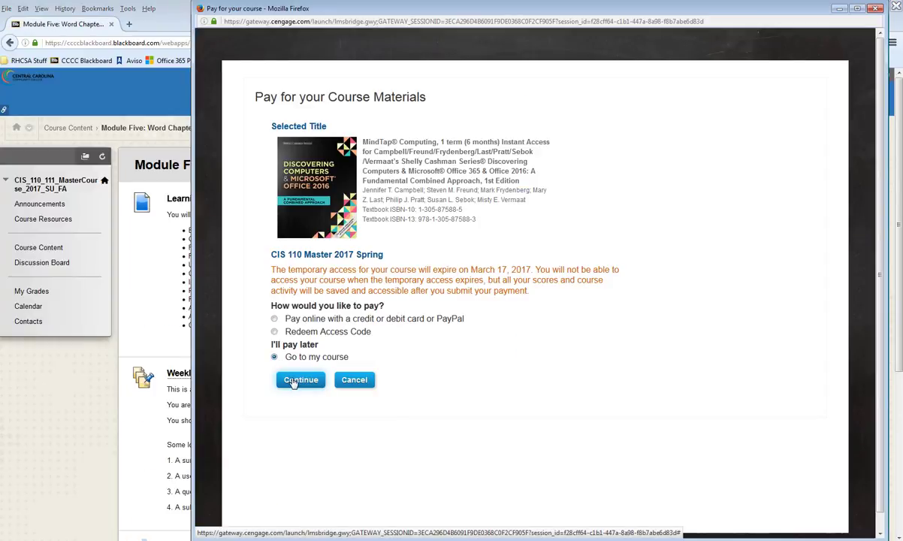
left_click(294, 380)
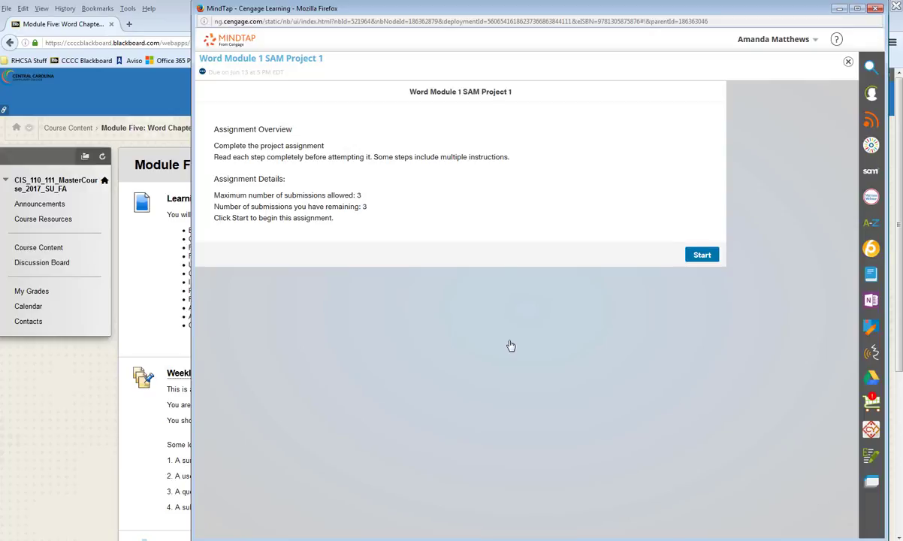
left_click(703, 255)
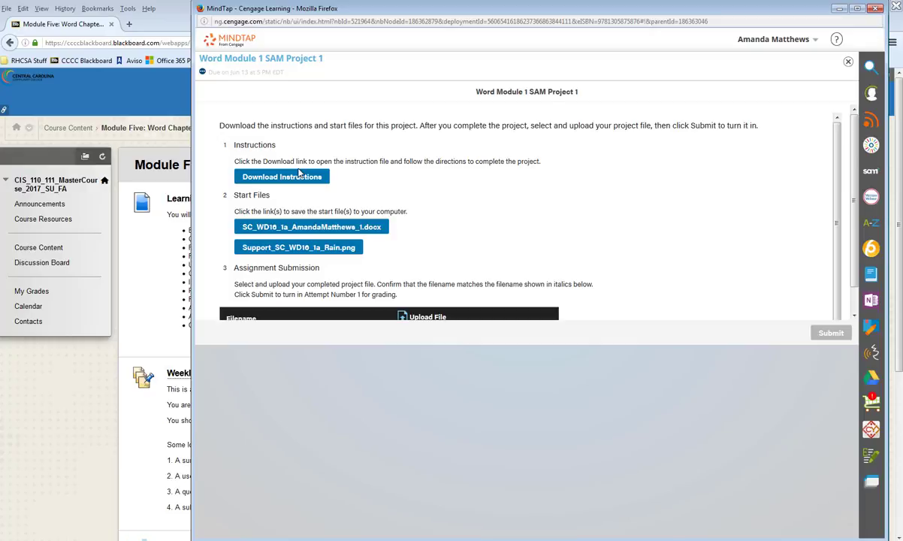
Download the project instructions, opening them with Microsoft Word, and enable editing to skim the project steps
left_click(299, 174)
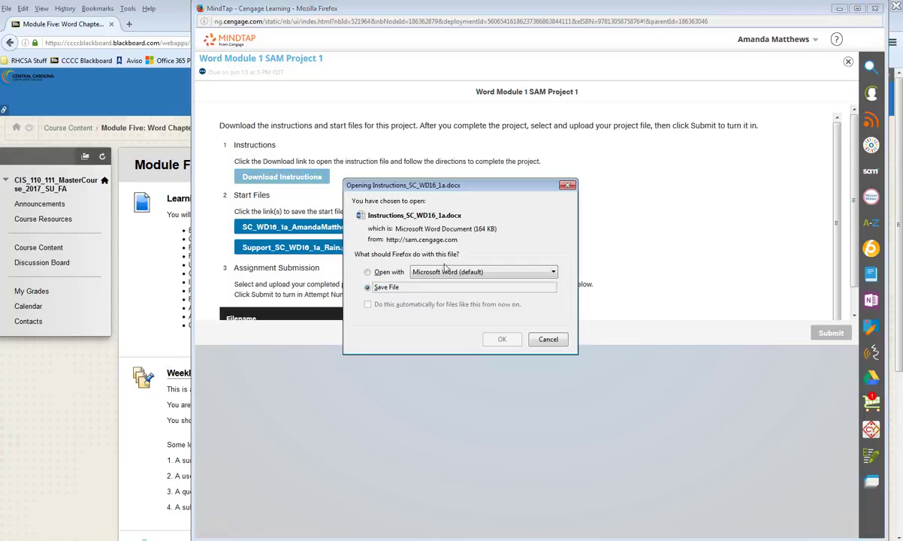
left_click(367, 272)
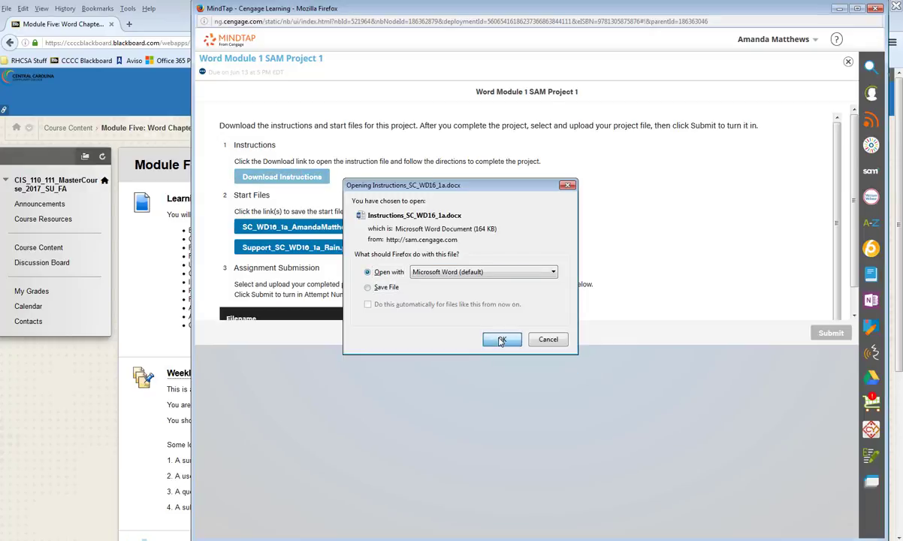
left_click(502, 340)
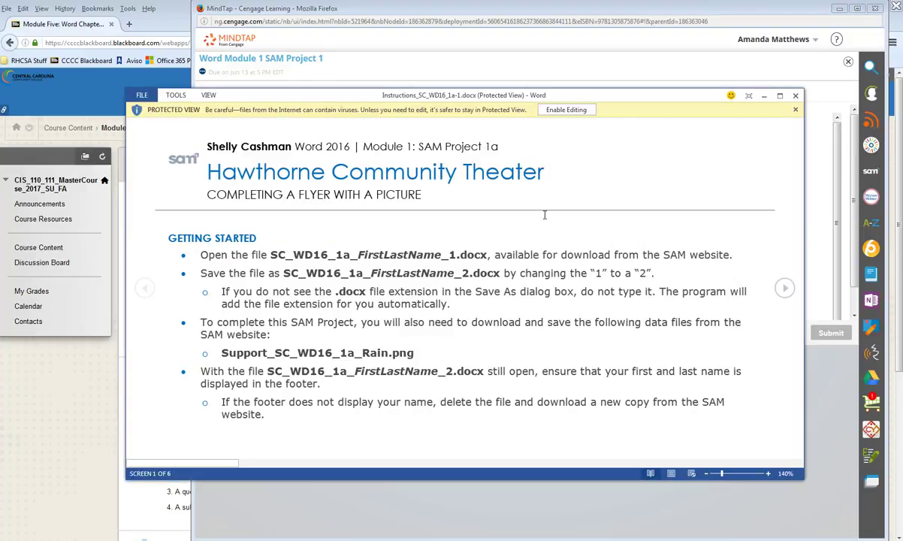
left_click(571, 111)
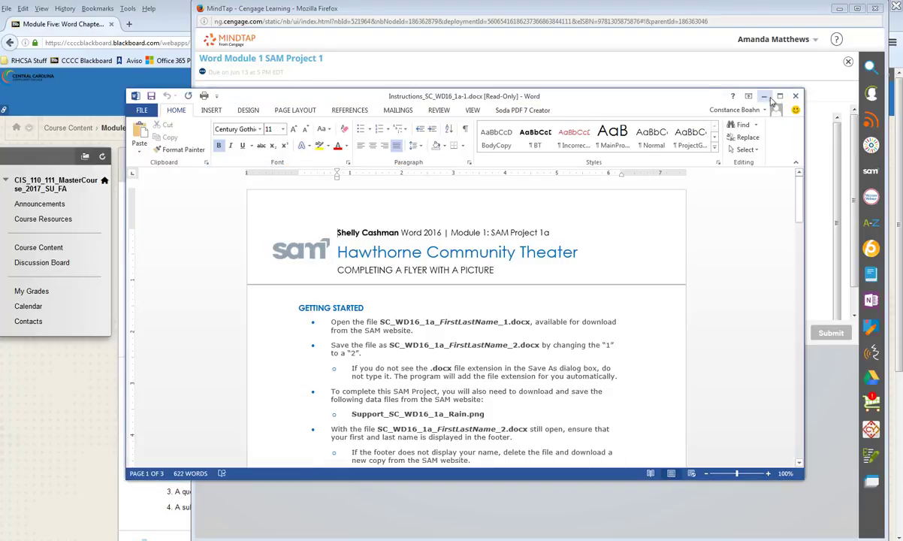
left_click(779, 96)
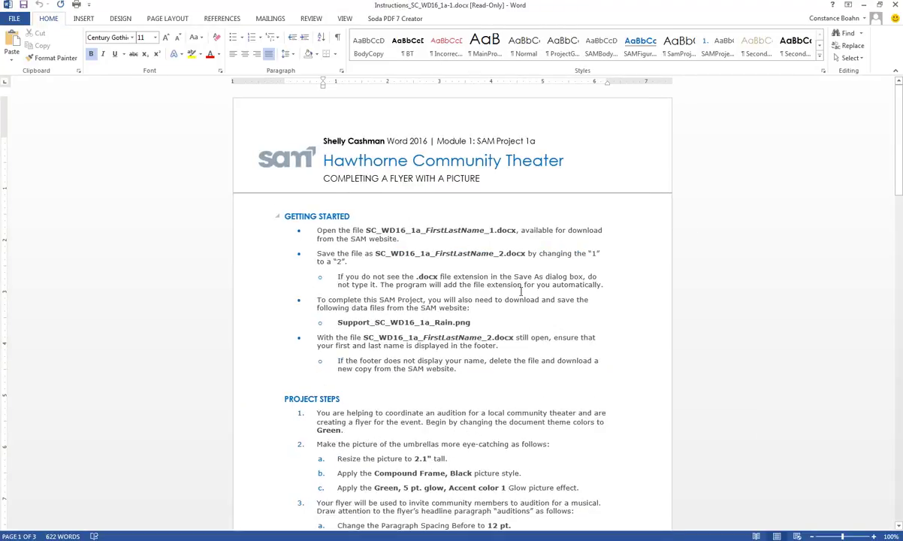
scroll(520, 291, "down", 5)
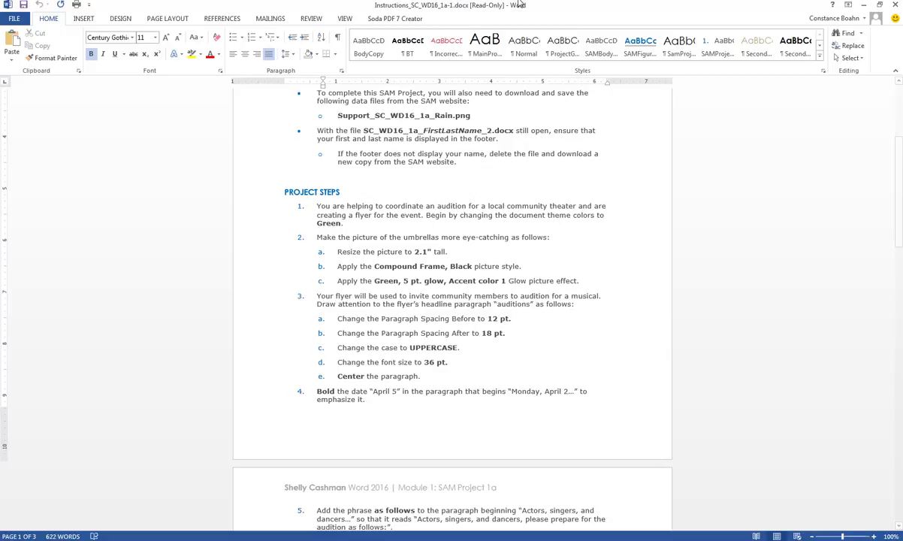
left_click(862, 4)
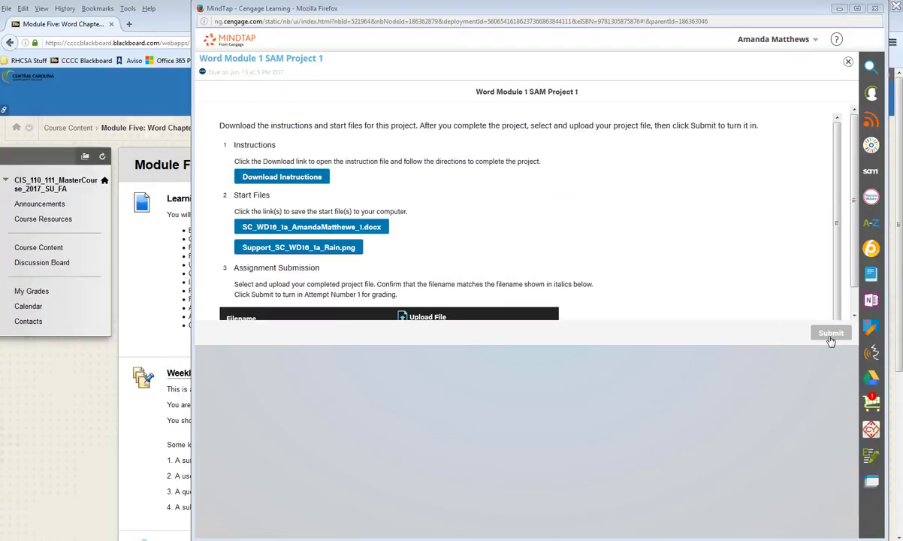
Return to the assignment page, open the SC_WD16_1a start document with Microsoft Word, and enable editing
left_click(316, 227)
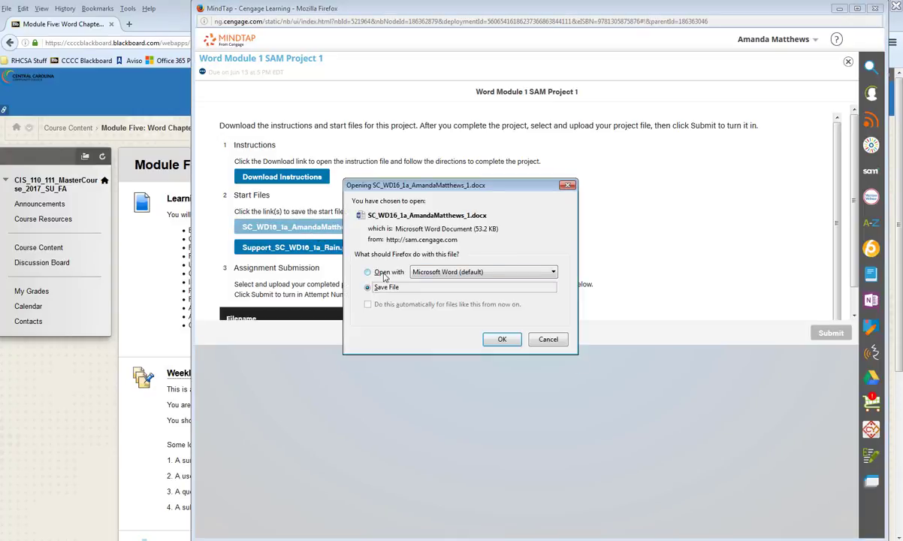
left_click(383, 274)
left_click(502, 338)
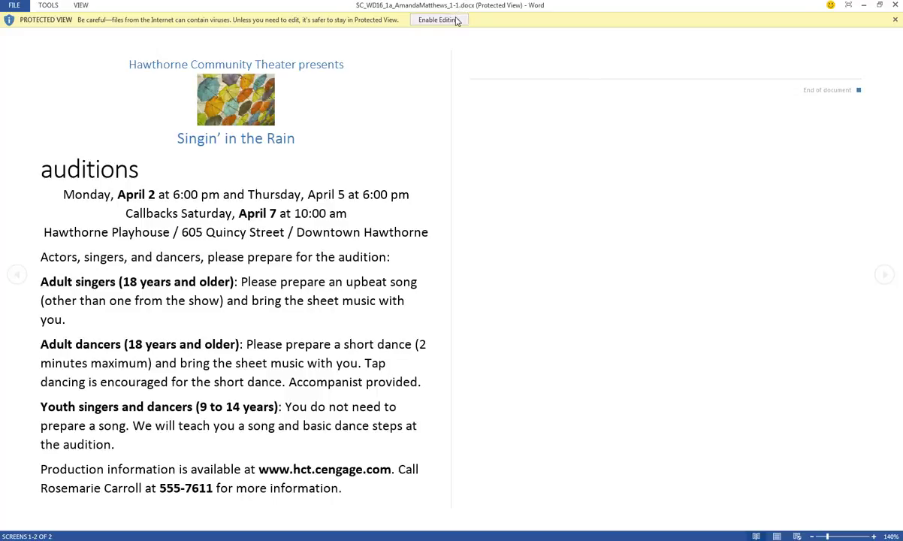
left_click(438, 20)
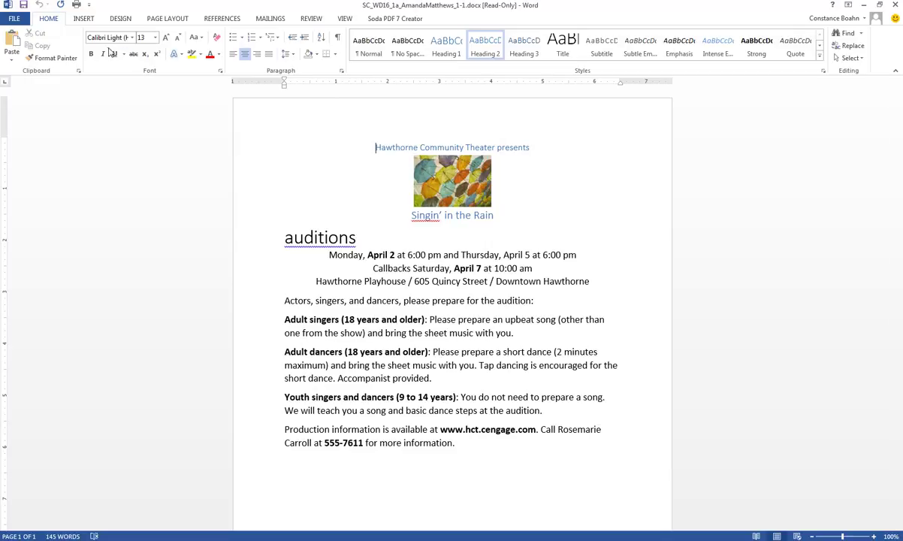
Save a copy of the flyer document in My Documents, replacing the "_1-1" ending of its file name with "_2"
left_click(20, 23)
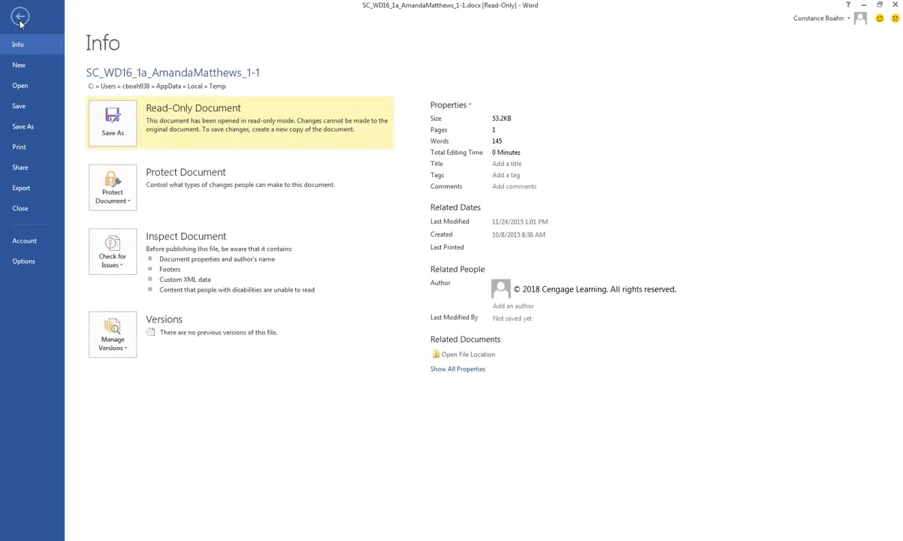
left_click(25, 126)
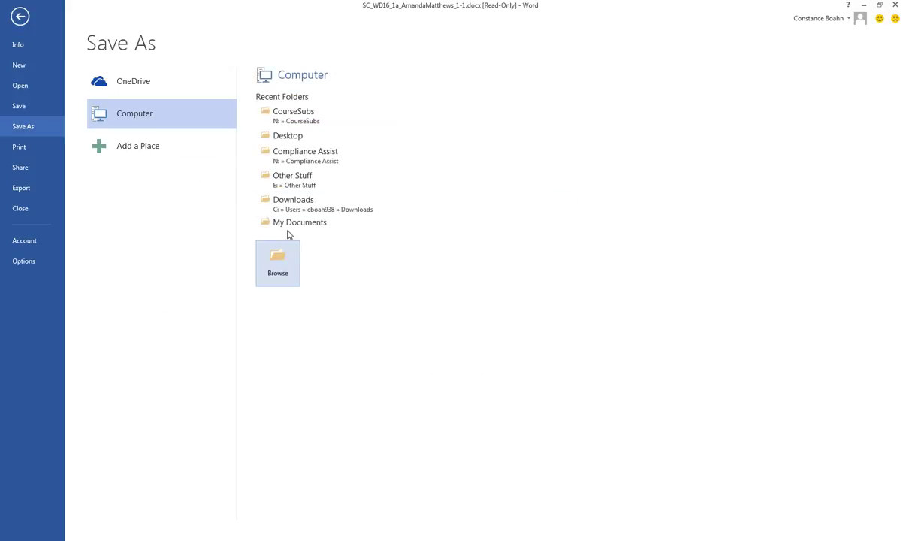
left_click(289, 226)
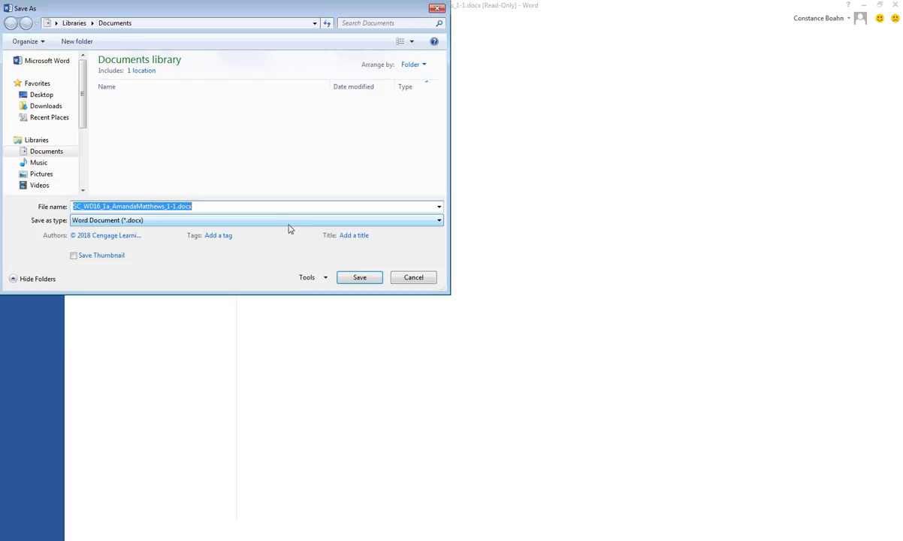
left_click(175, 206)
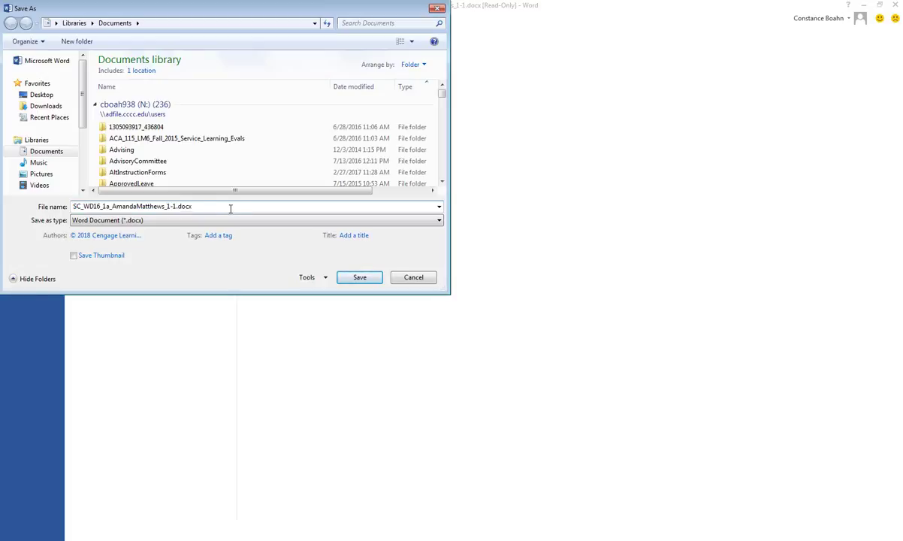
key("BackSpace")
key("BackSpace")
left_click(359, 277)
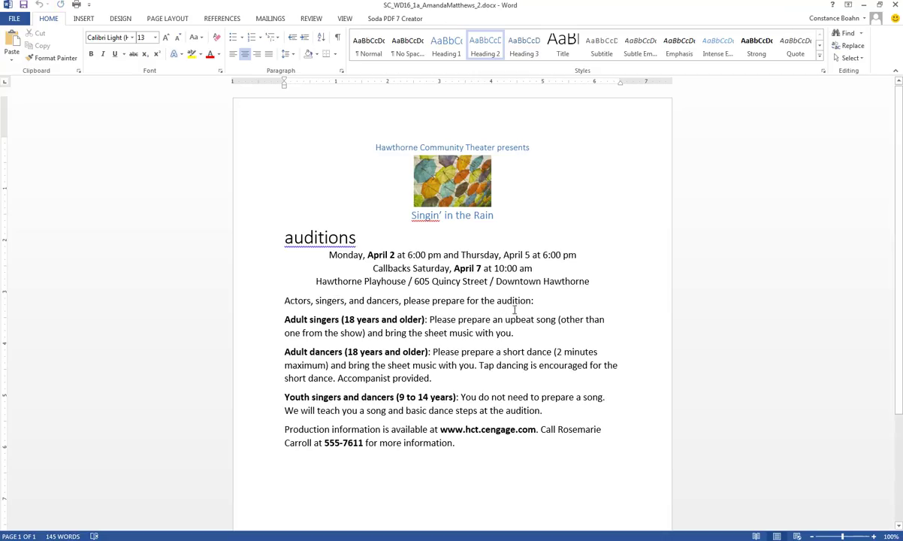
Review the Getting Started notes and the first project steps in the instructions document, then return to the flyer
left_click_drag(901, 89, 180, 57)
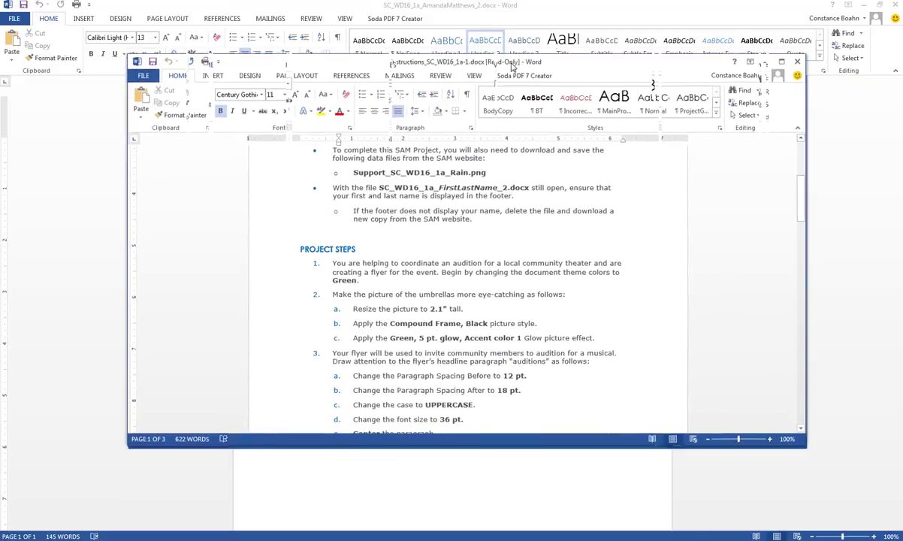
left_click(778, 56)
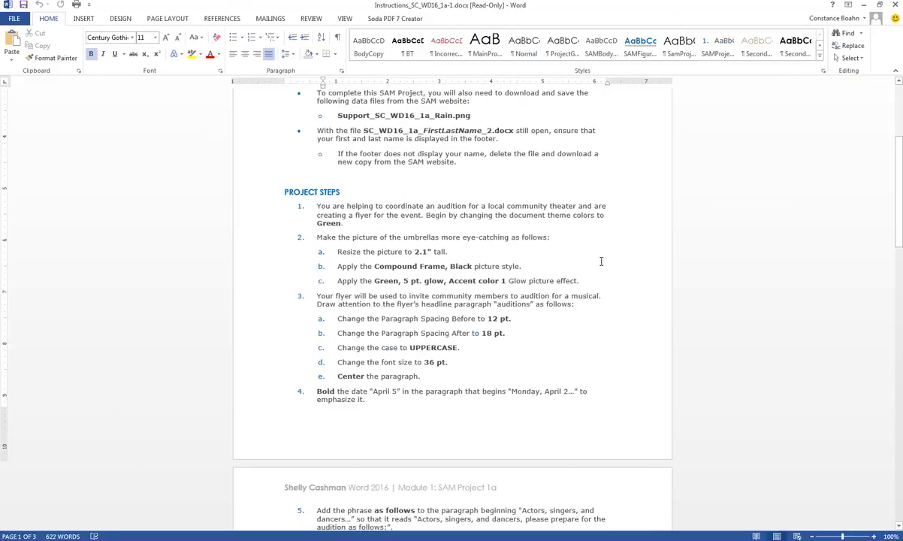
scroll(591, 269, "up", 1)
scroll(588, 270, "down", 1)
scroll(491, 234, "up", 3)
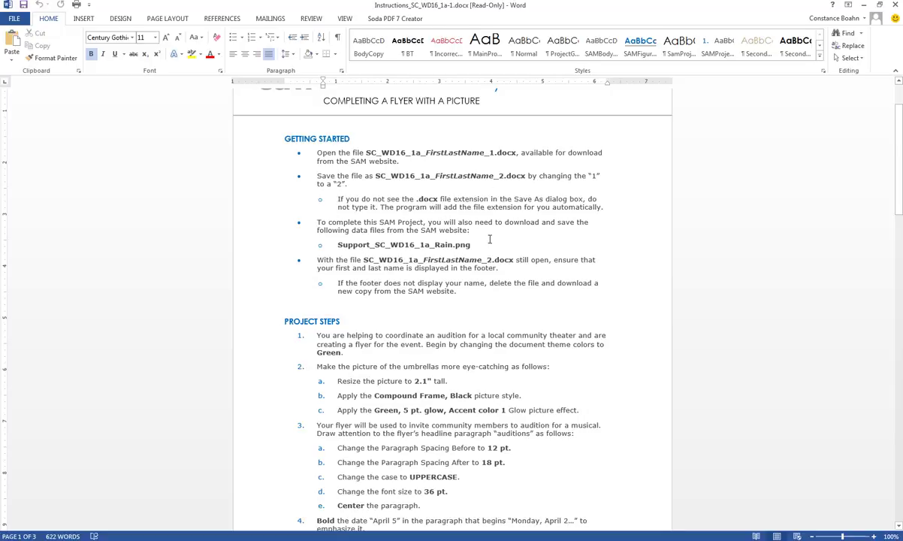
scroll(573, 330, "down", 4)
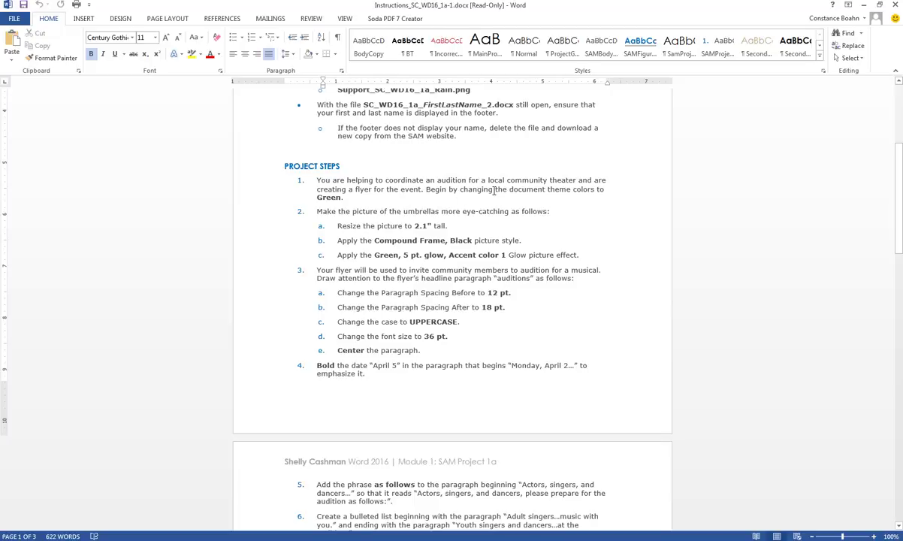
left_click(862, 5)
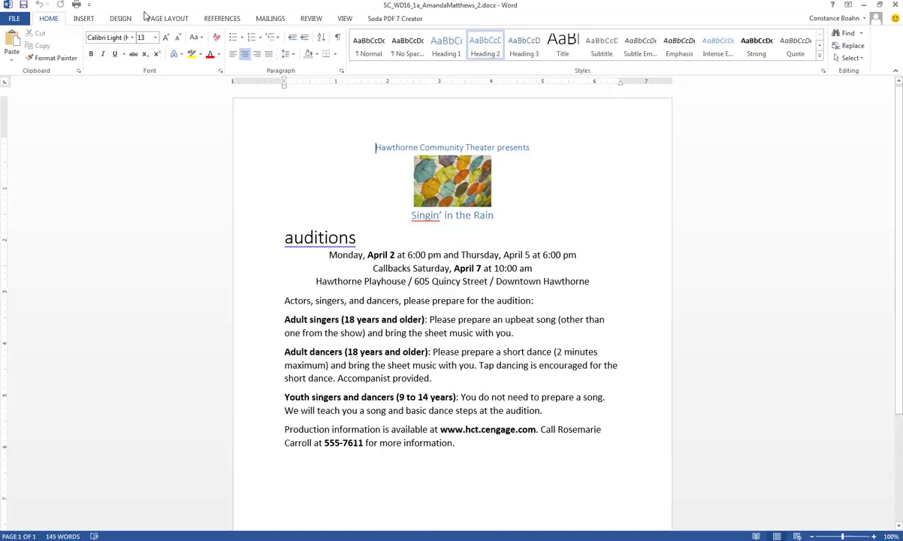
Change the flyer's document theme colors to Green
left_click(118, 21)
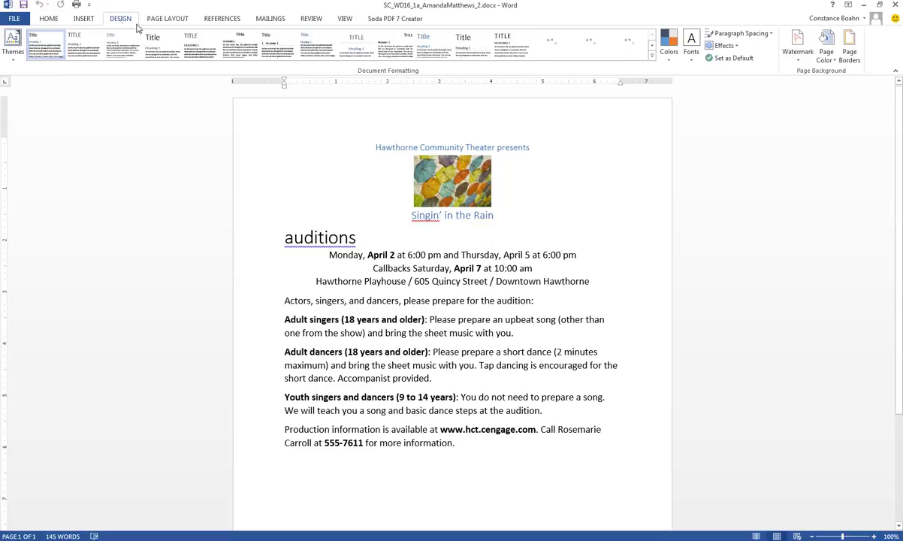
left_click(668, 44)
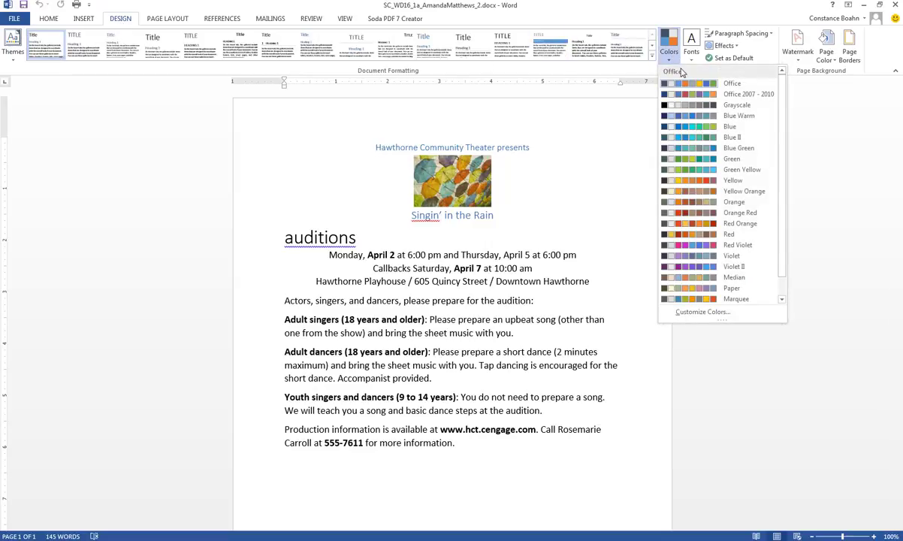
left_click(732, 159)
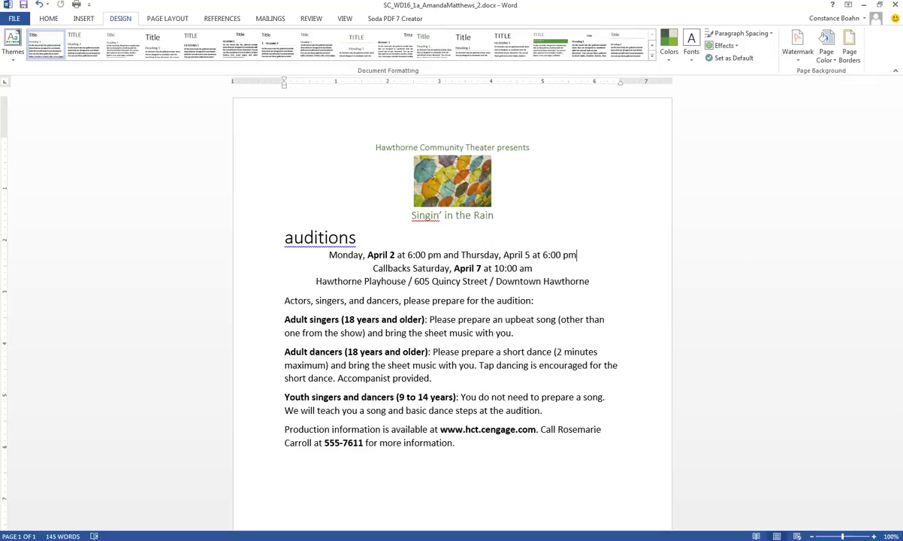
Check the picture instructions, then resize the umbrella picture in the flyer to an absolute height of 2.1"
left_click(342, 511)
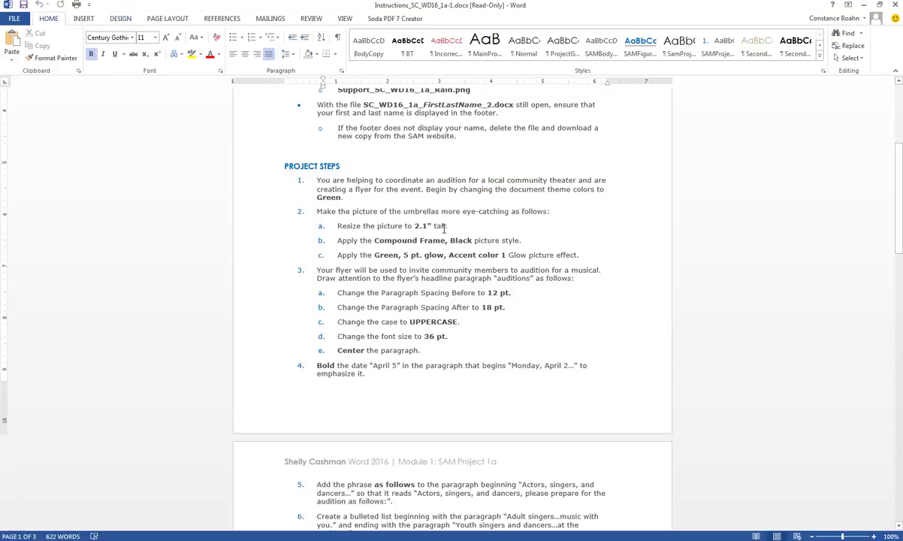
left_click(863, 7)
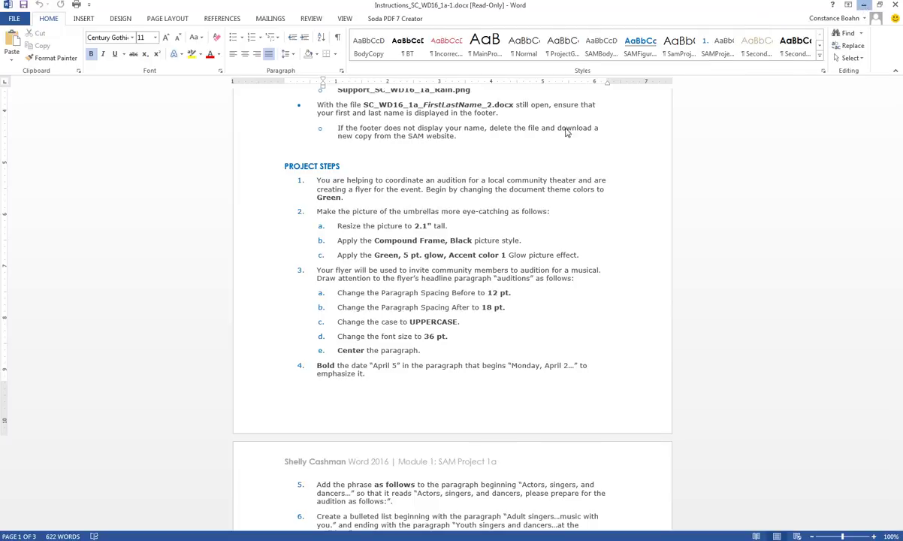
left_click(439, 186)
right_click(440, 185)
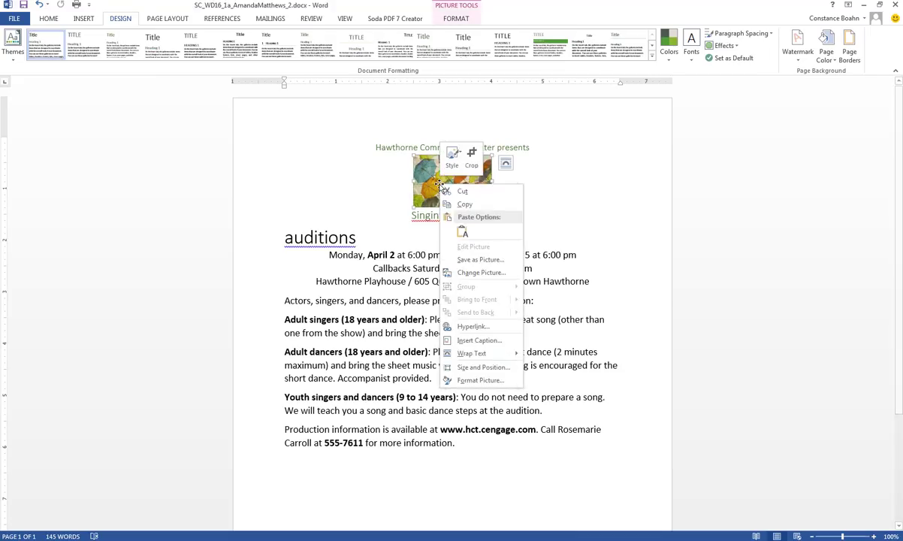
left_click(482, 366)
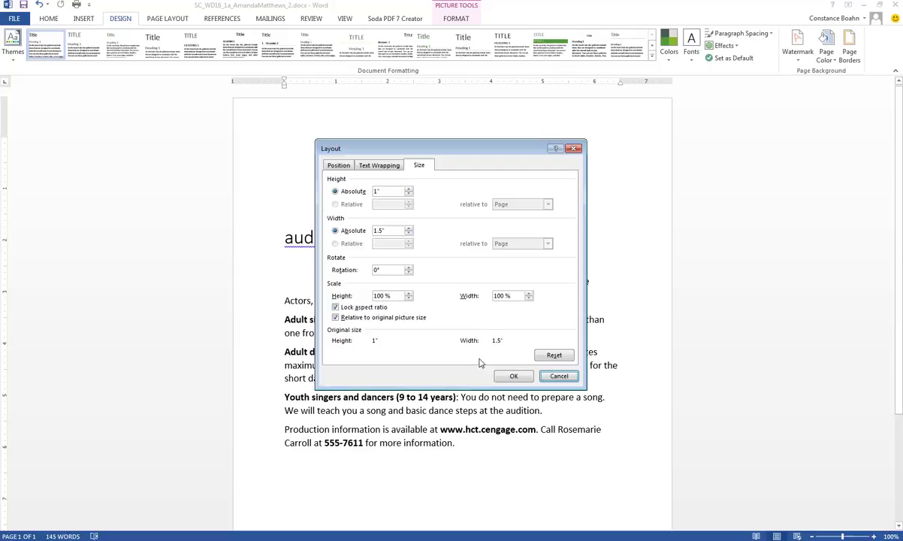
left_click(376, 190)
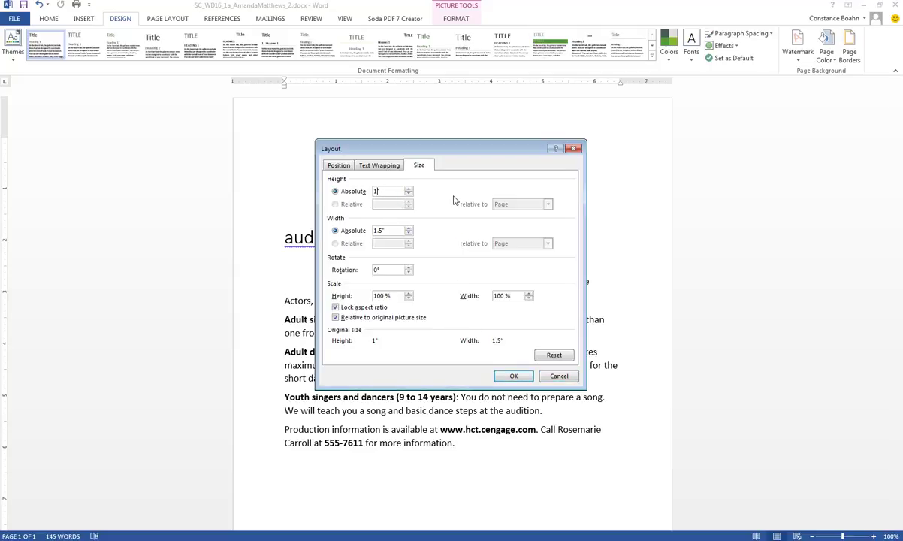
type("2.1")
left_click(517, 375)
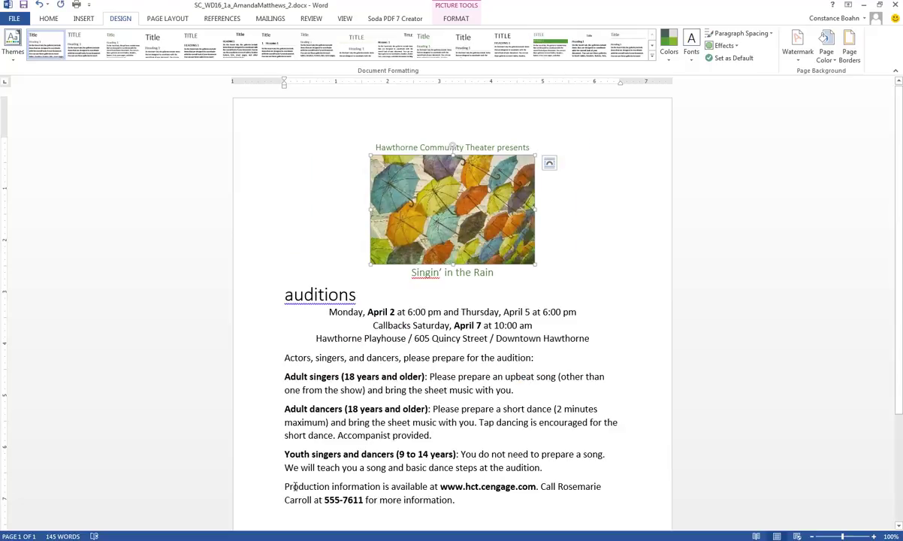
Check the picture style instruction, then apply the Compound Frame, Black style to the umbrella picture in the flyer
left_click(300, 510)
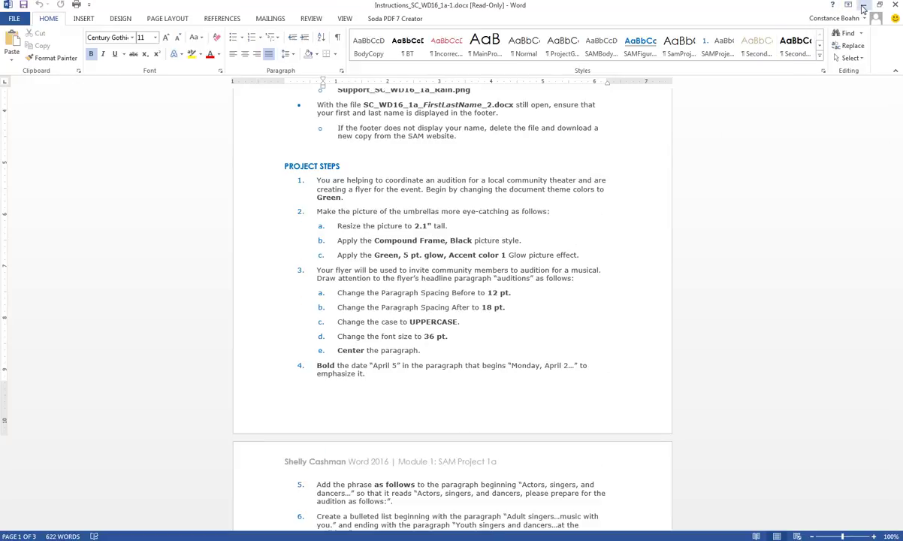
key("alt+Tab")
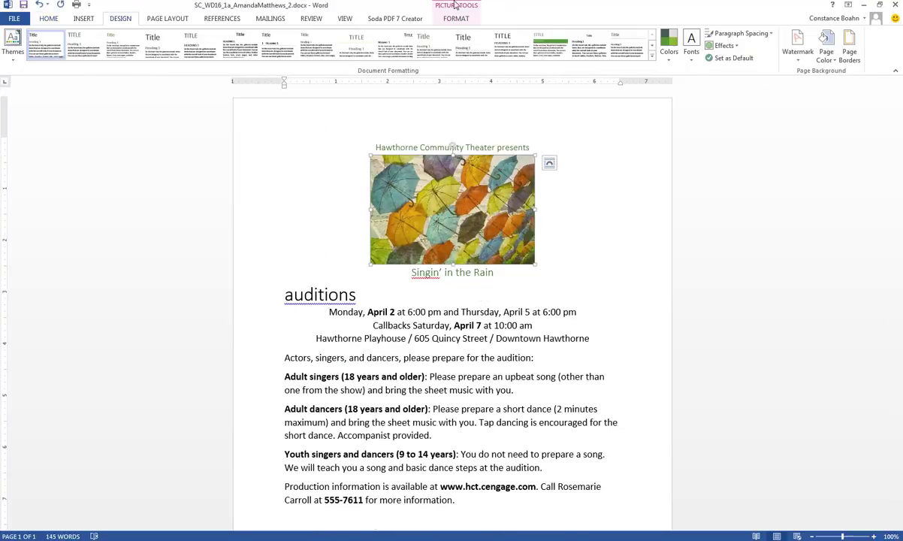
left_click(455, 19)
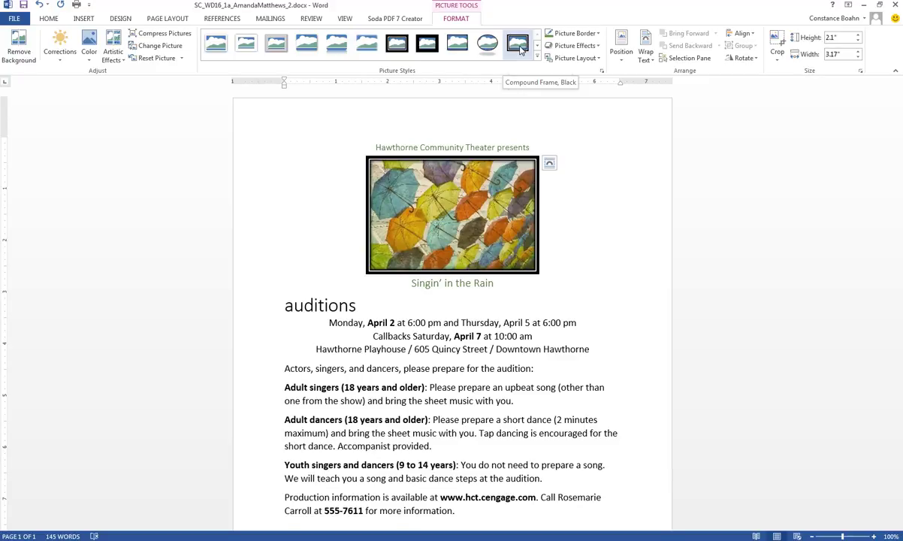
left_click(520, 50)
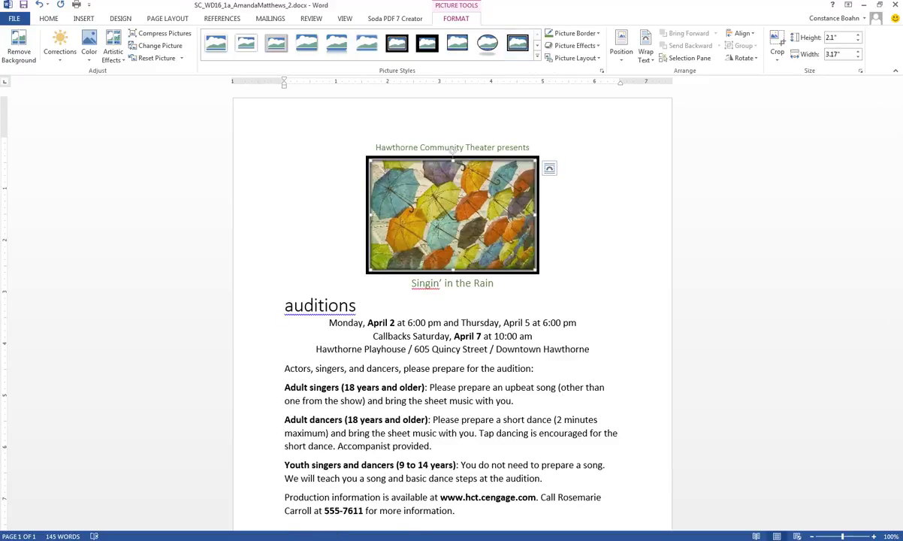
Check the picture effect instruction, then apply the Green, 5 pt glow, Accent color 1 effect to the umbrella picture
left_click(338, 480)
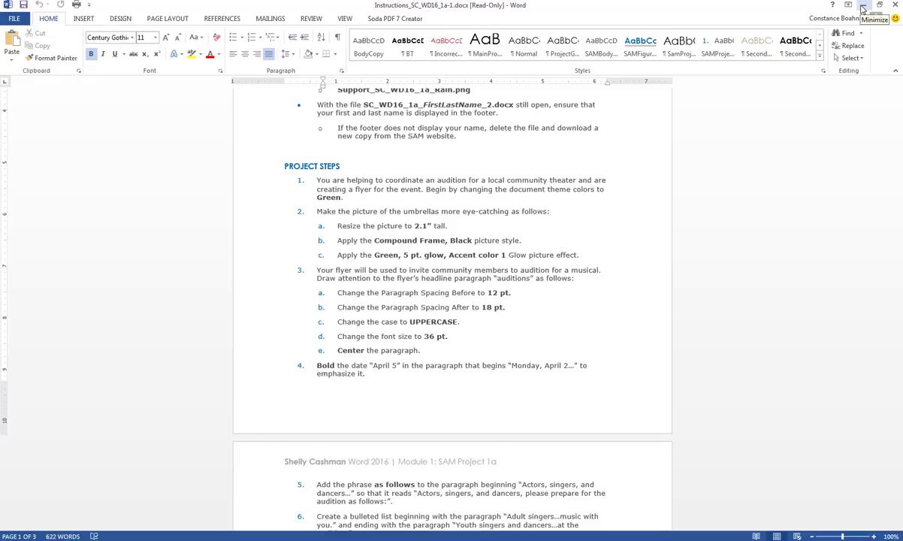
left_click(863, 7)
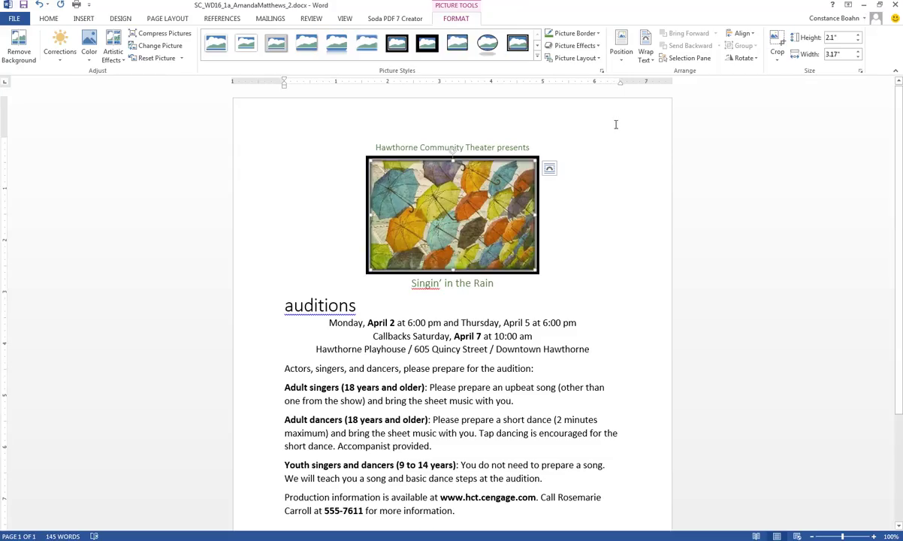
left_click(597, 47)
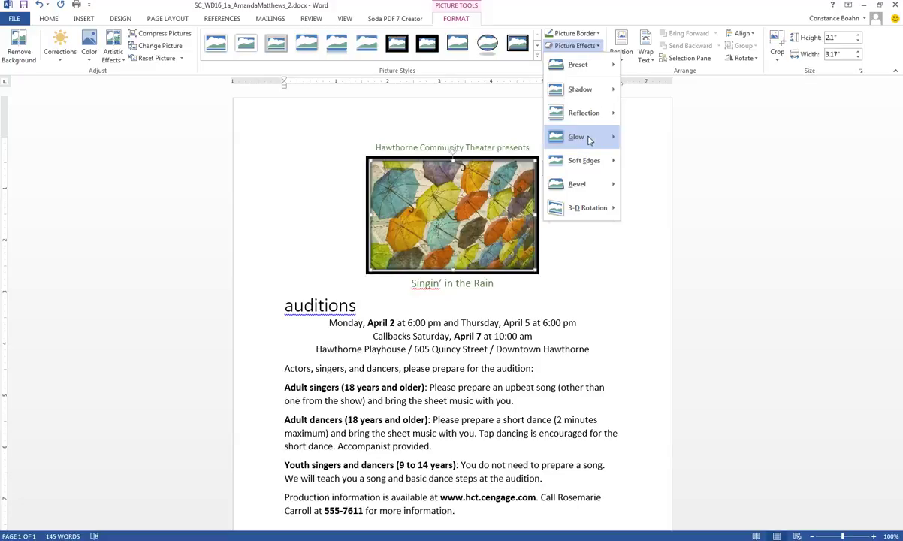
mouse_move(600, 137)
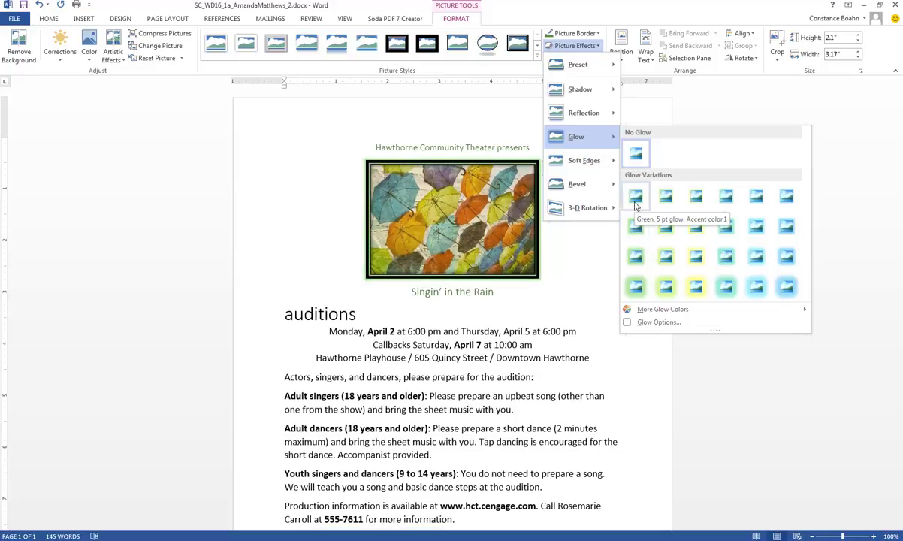
left_click(634, 202)
Deselect the umbrella picture, save the flyer document and close it
left_click(599, 297)
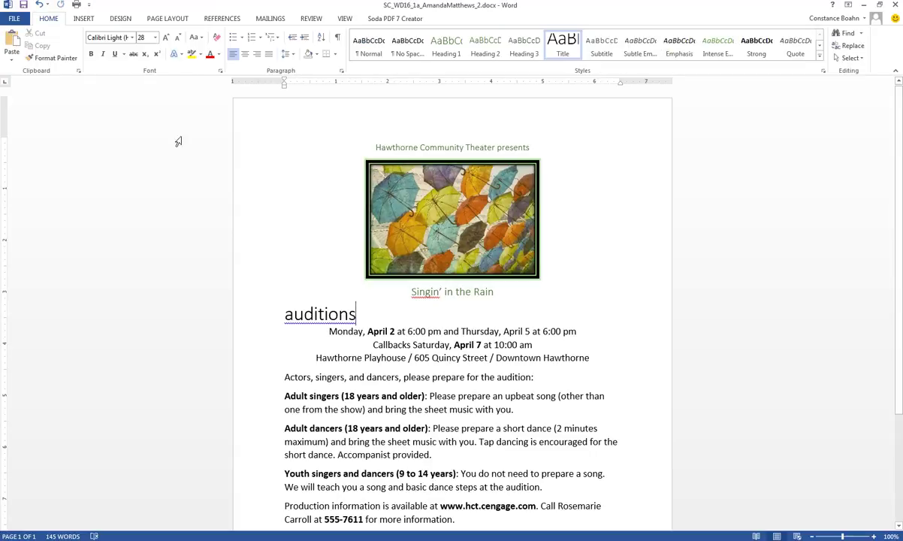
left_click(23, 6)
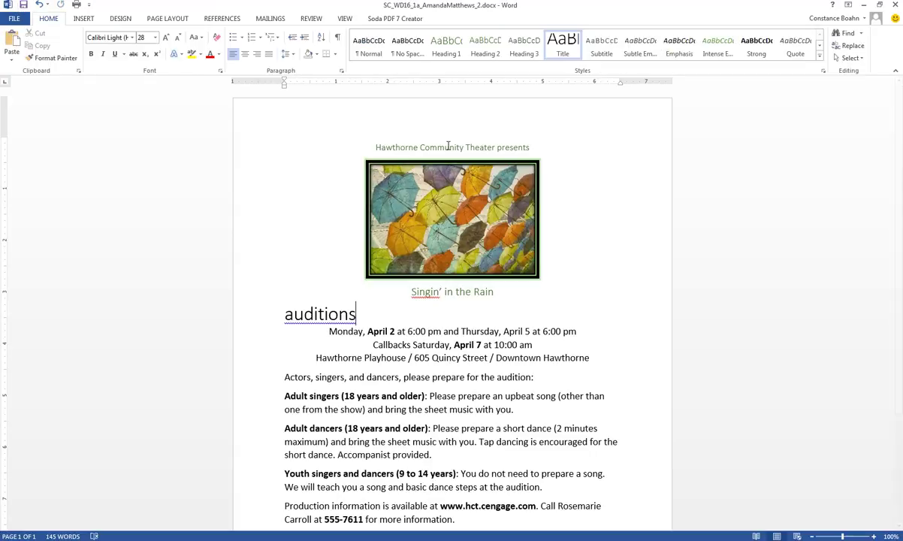
left_click(896, 5)
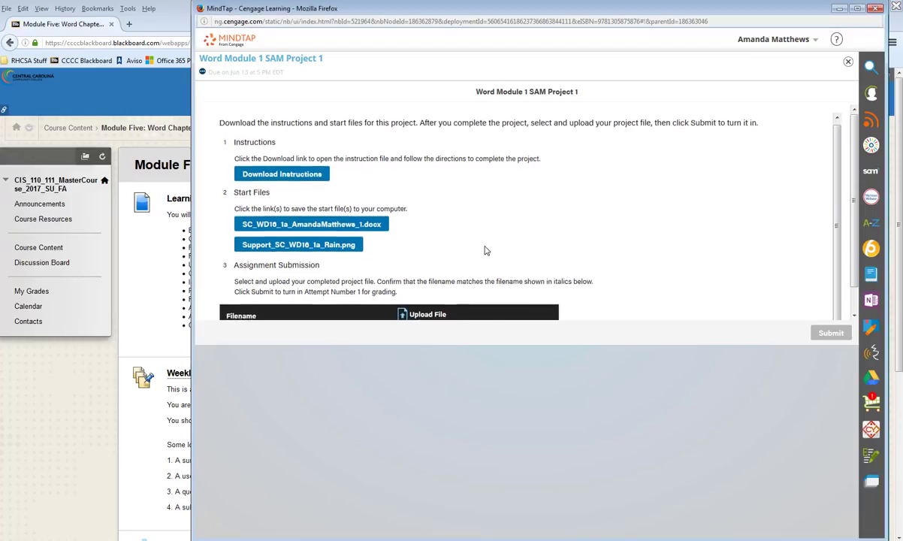
In the MindTap browser window, attach the flyer file ending in "_2.docx" from the Documents library and submit the assignment
scroll(451, 231, "down", 1)
scroll(540, 248, "down", 2)
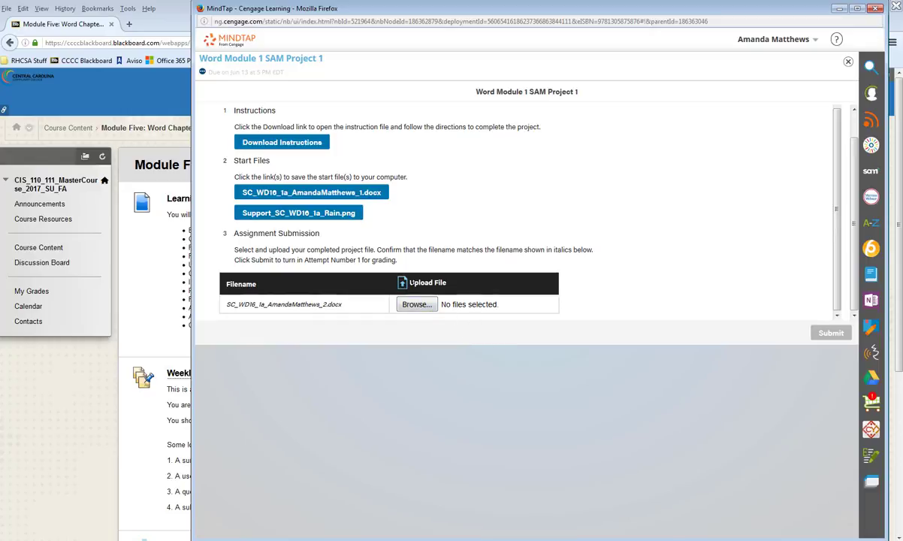
left_click(421, 305)
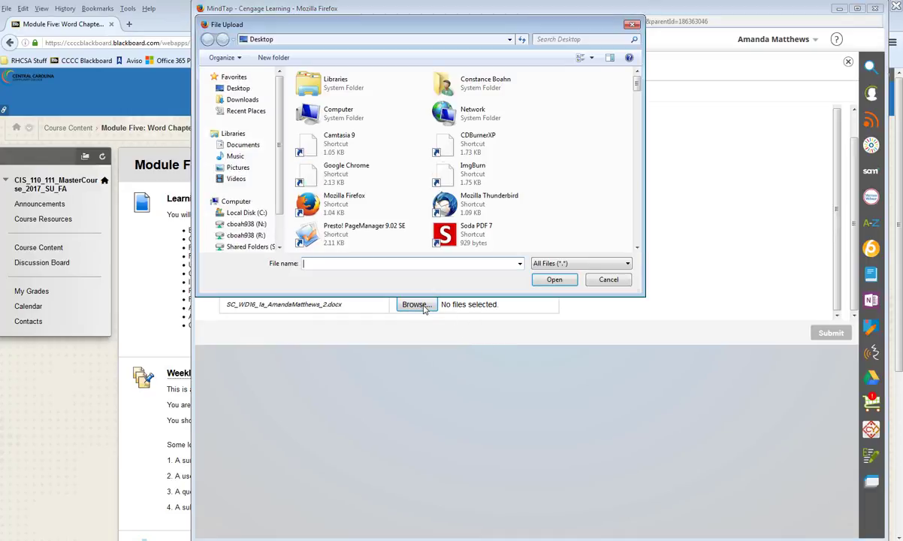
left_click(239, 145)
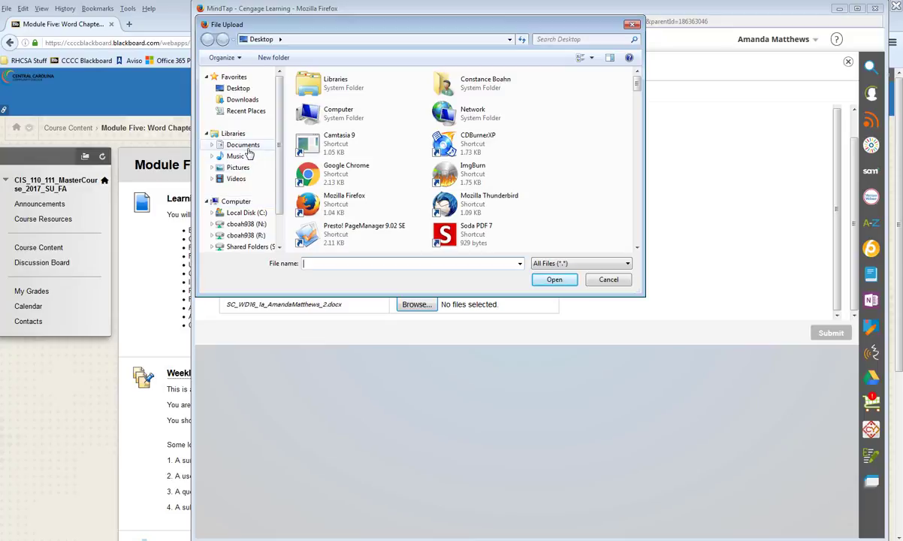
left_click(373, 263)
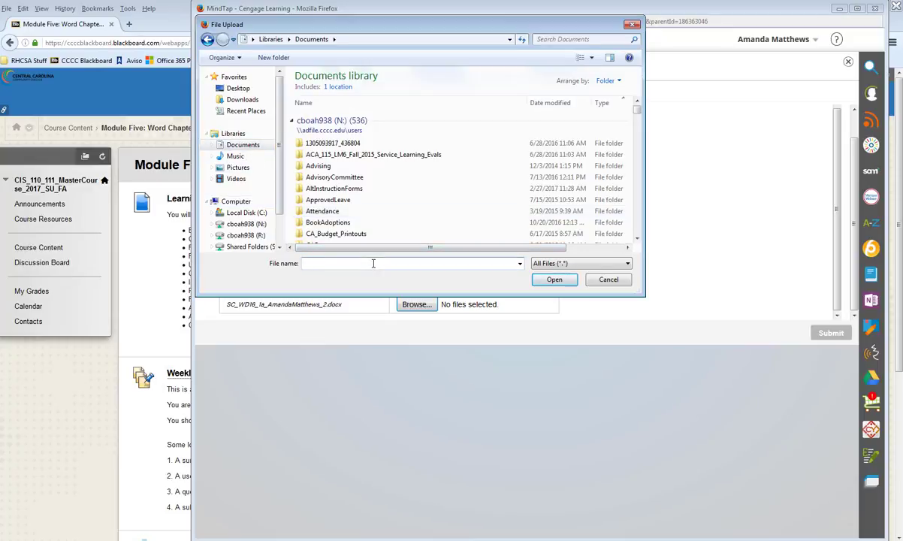
type("sc")
key("Down")
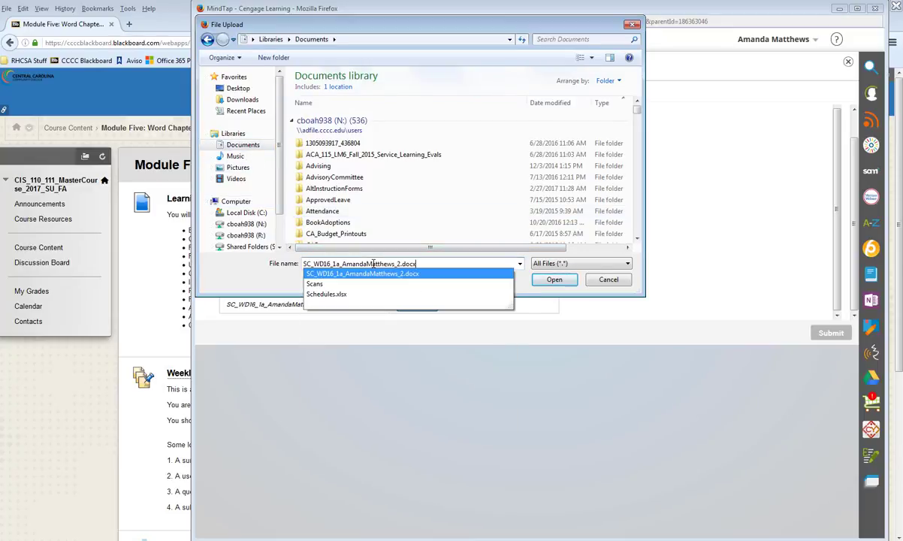
key("Return")
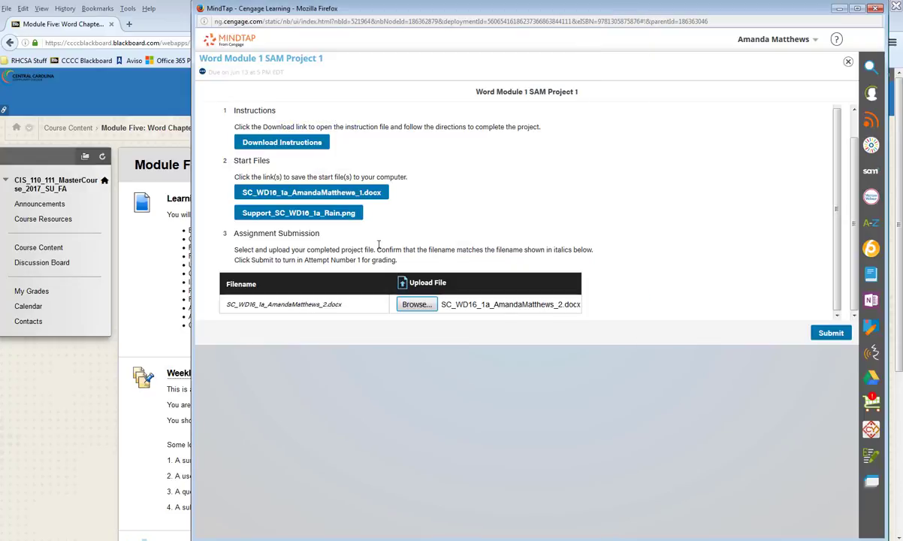
left_click(835, 333)
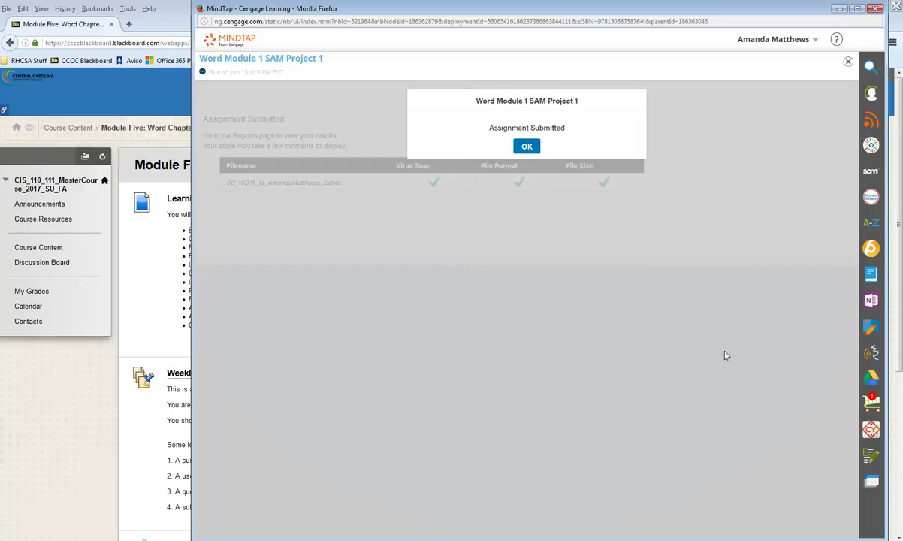
left_click(526, 147)
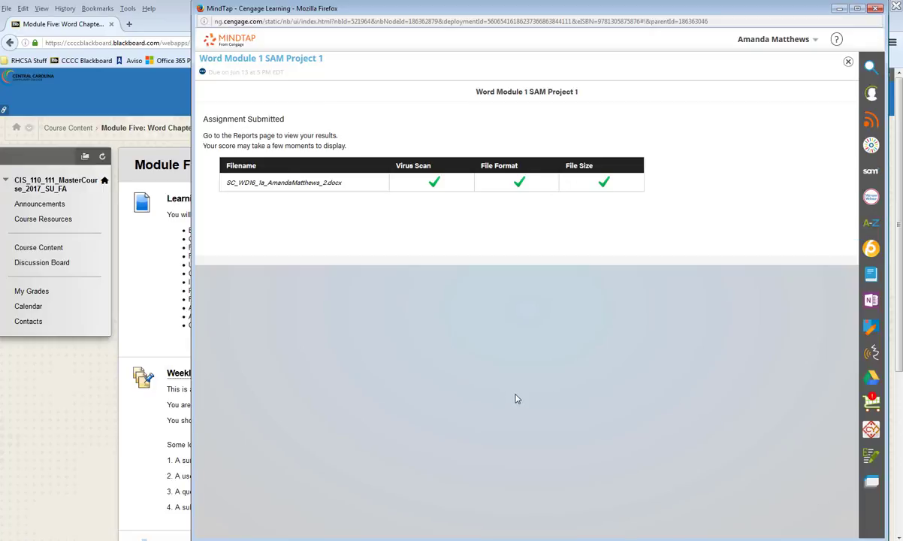
Open the graded report for Word Module 1 SAM Project 1 from the SAM reports, review the step results and return to the browser
left_click(871, 174)
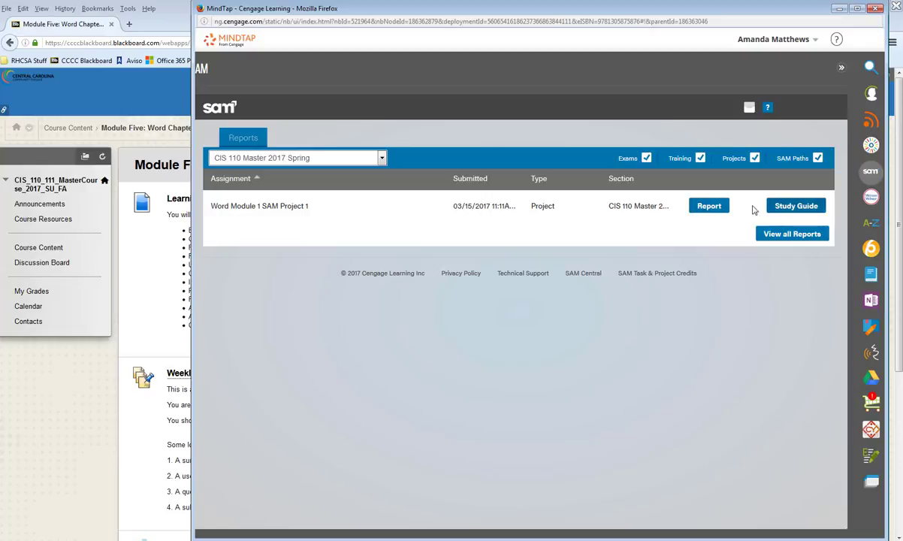
left_click(706, 207)
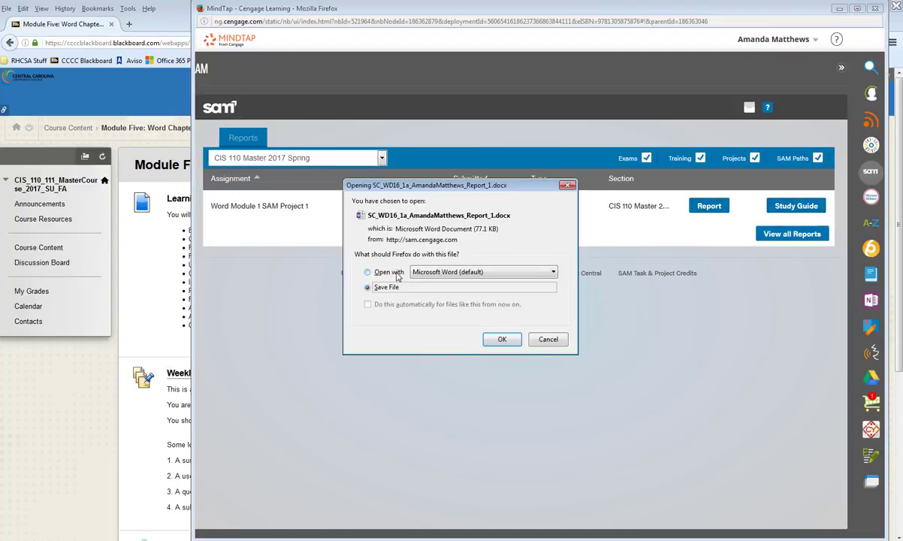
left_click(499, 339)
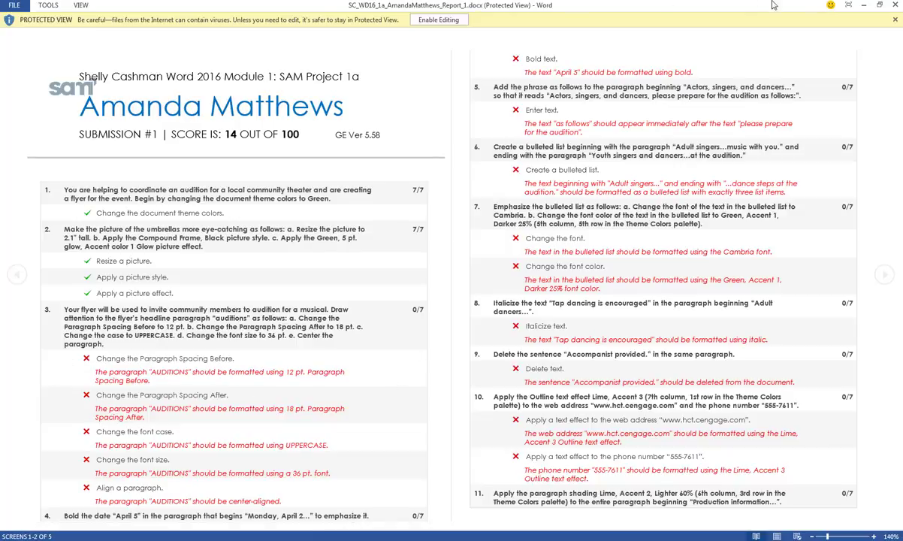
left_click(896, 6)
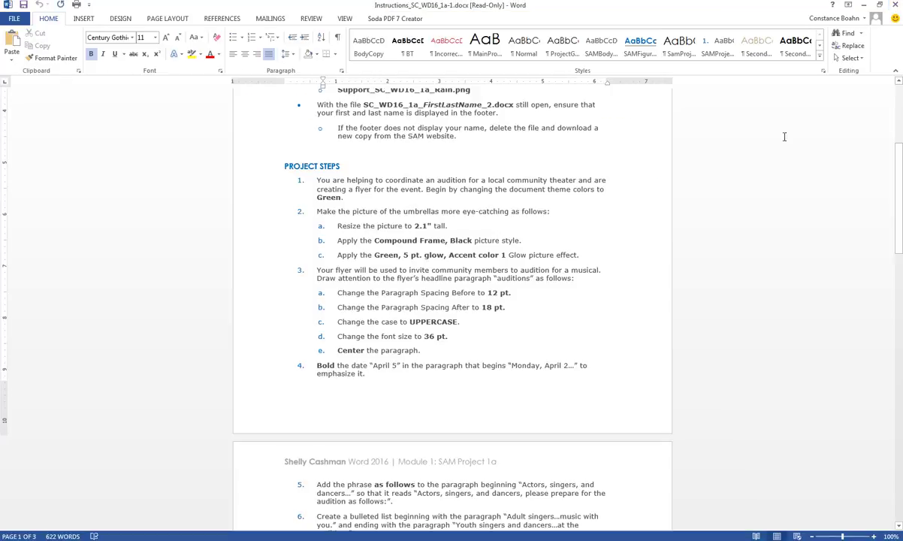
left_click(863, 4)
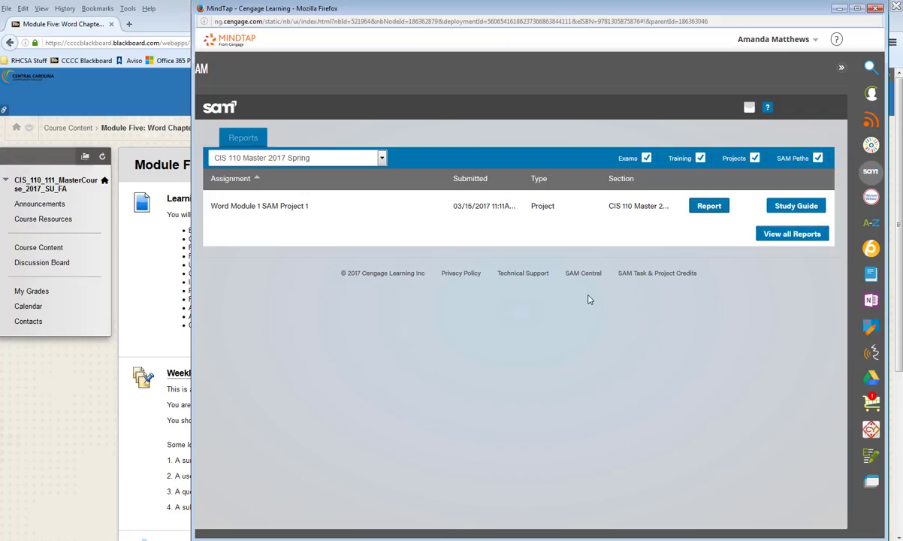
Open the study guide for Word Module 1 SAM Project 1, enlarge its window and review the step results with their remediation and training links
left_click(784, 208)
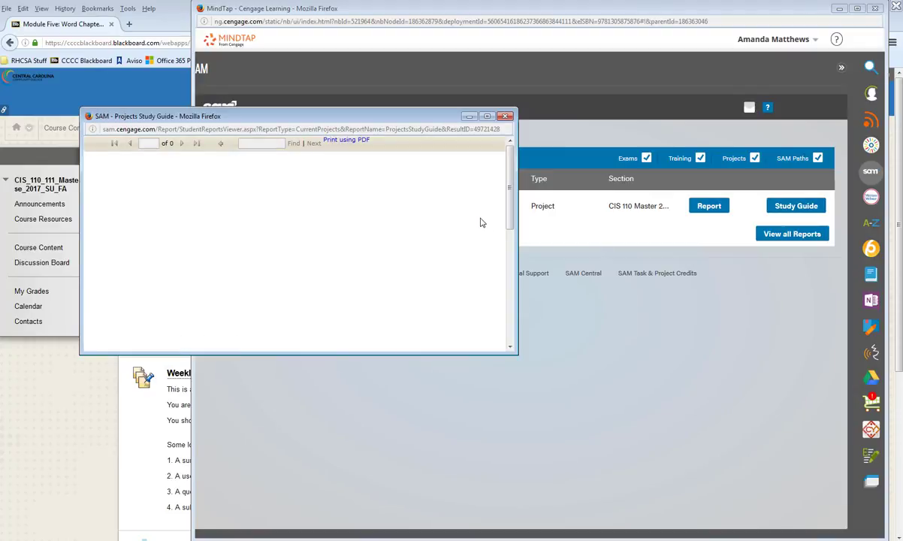
left_click_drag(392, 118, 386, 26)
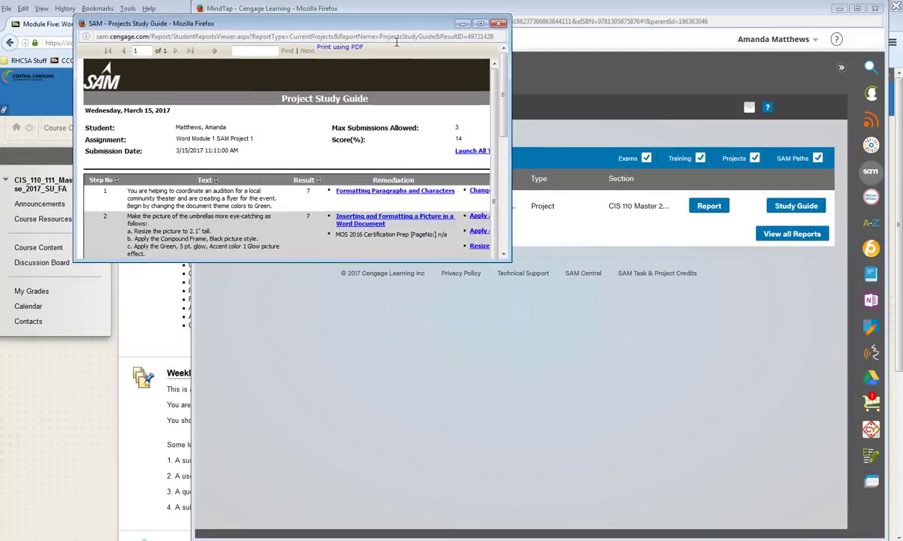
left_click_drag(507, 261, 826, 501)
scroll(469, 254, "down", 2)
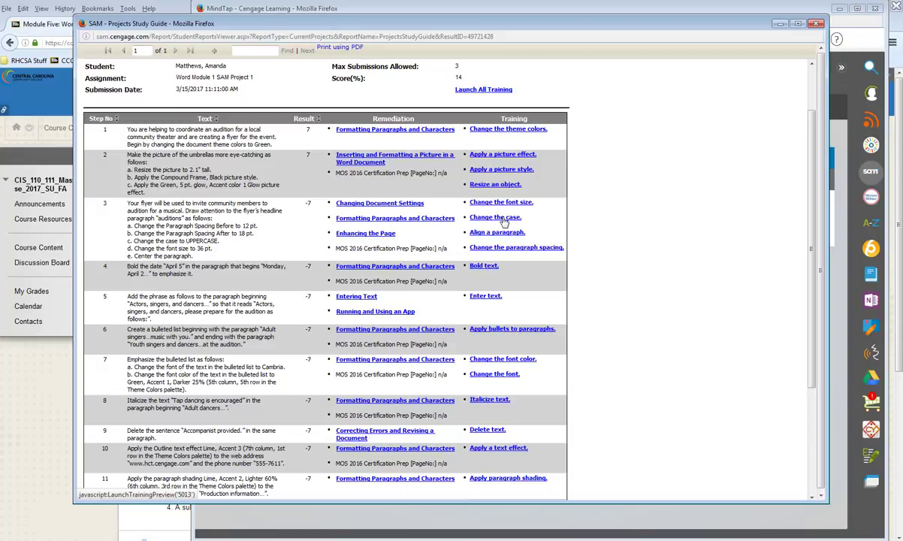
Open the "Changing Document Settings" remediation reading for step 3, look through sections 2-2 and 2-2a, and close it
left_click(390, 205)
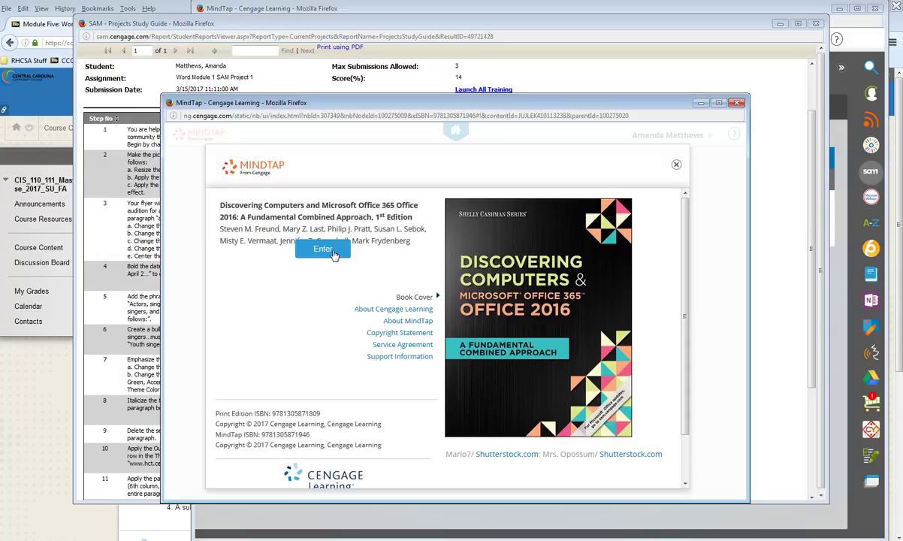
left_click(334, 254)
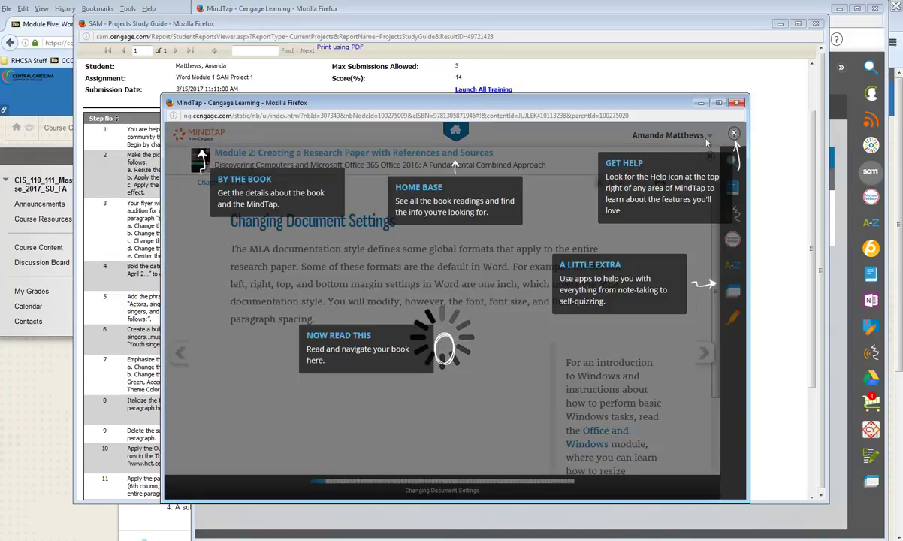
left_click(734, 134)
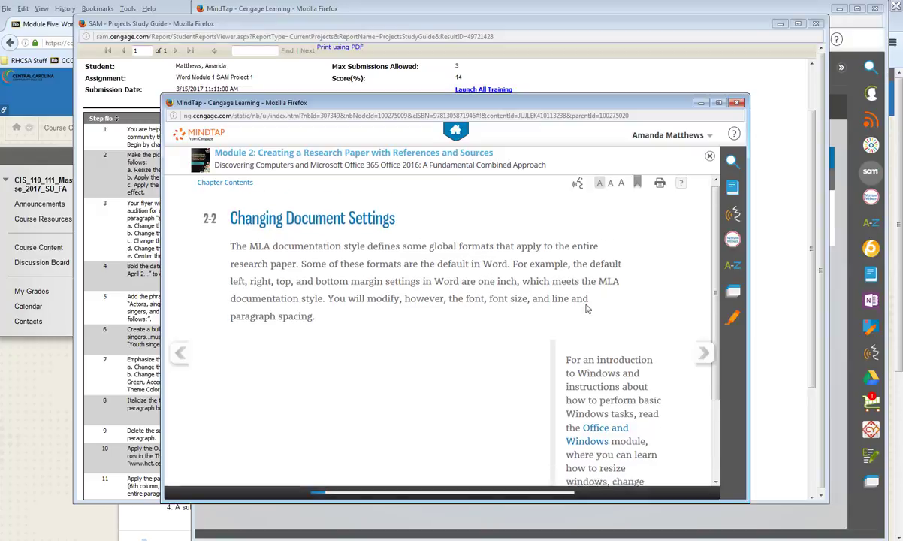
scroll(626, 316, "down", 3)
scroll(450, 271, "up", 3)
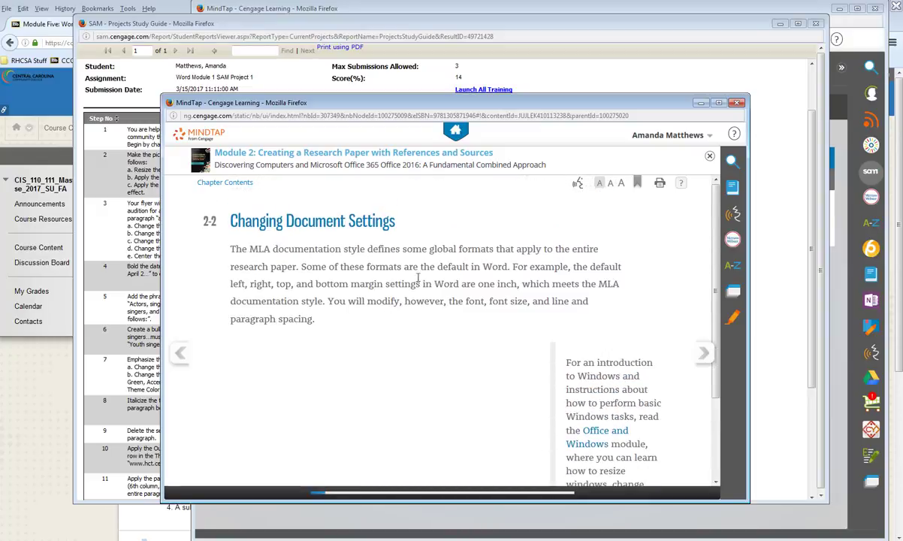
left_click(704, 352)
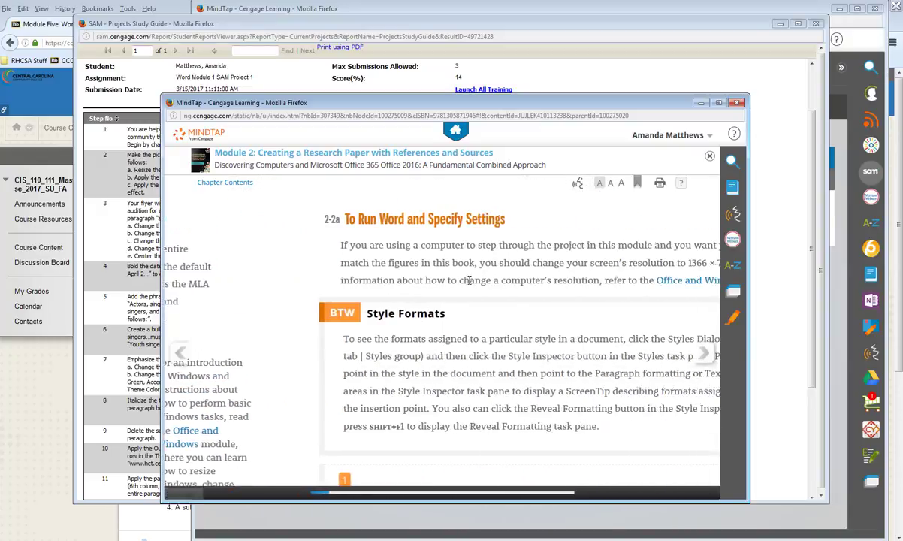
scroll(443, 239, "down", 1)
scroll(443, 239, "down", 8)
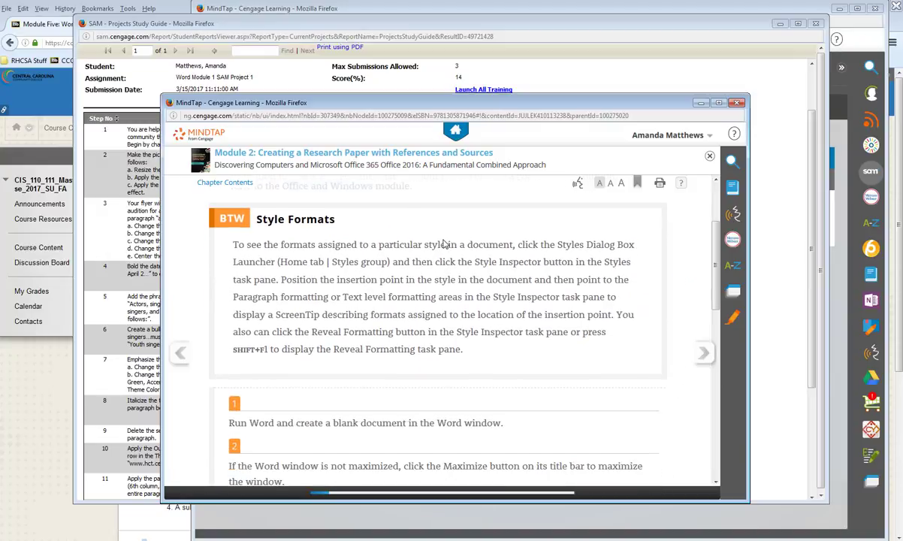
scroll(444, 239, "down", 5)
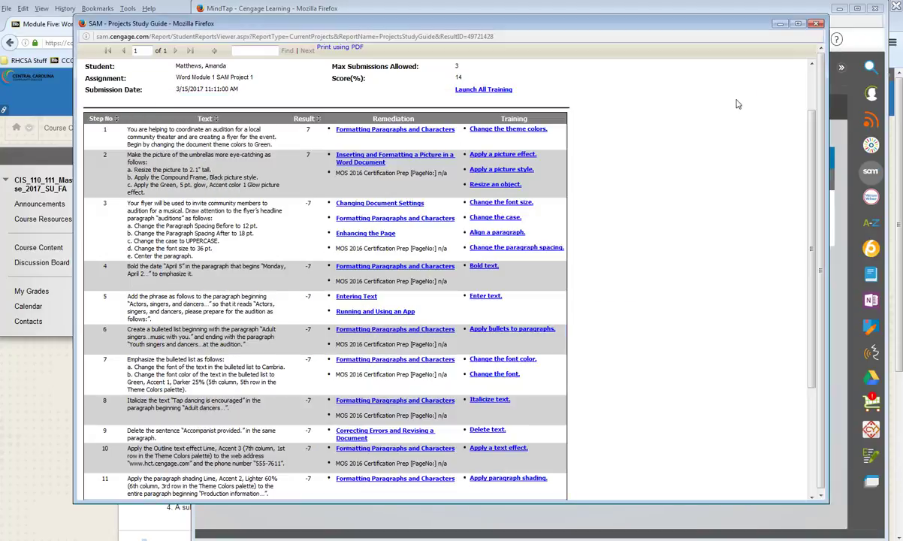
Open the "Change the font size" training for step 3 from the study guide
left_click(691, 92)
left_click(488, 204)
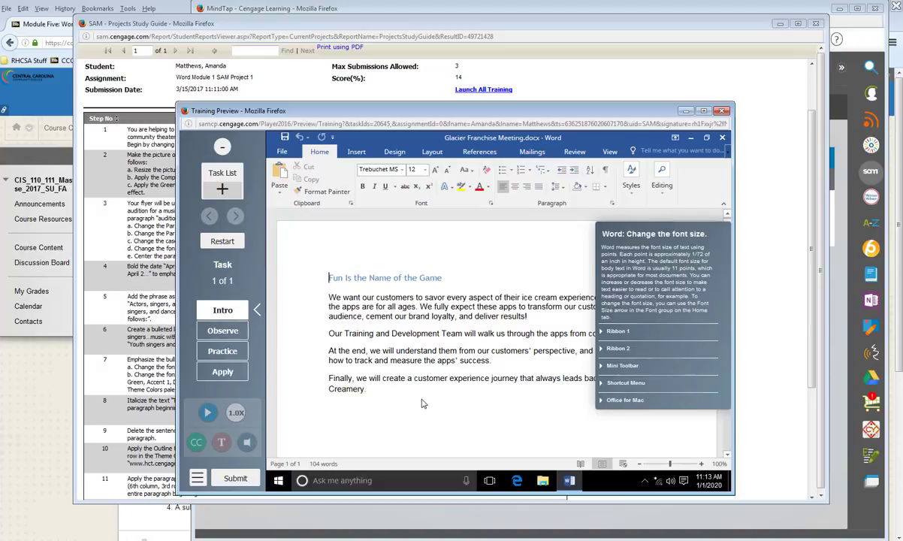
Complete the training's Apply task by setting the "Fun Is the Name of the Game" heading to 18 points, and submit the training
left_click(231, 377)
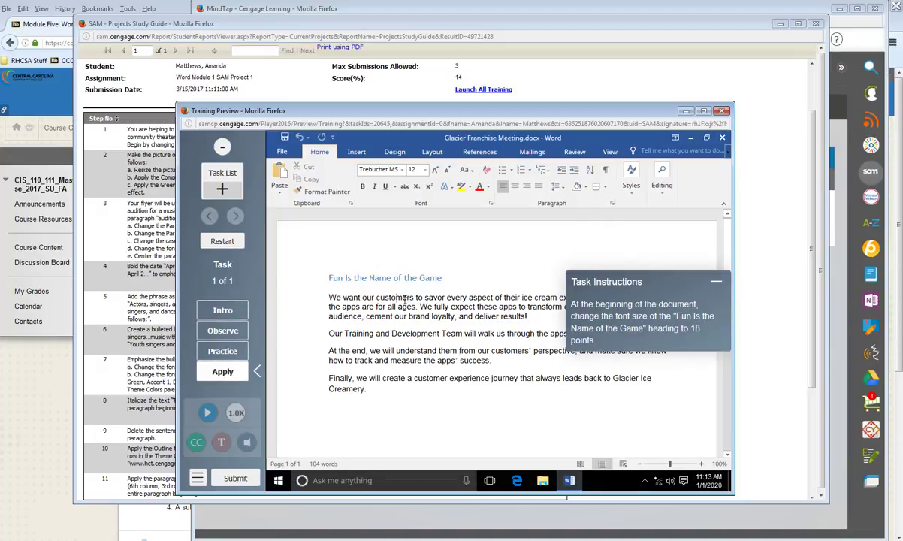
left_click_drag(329, 279, 439, 280)
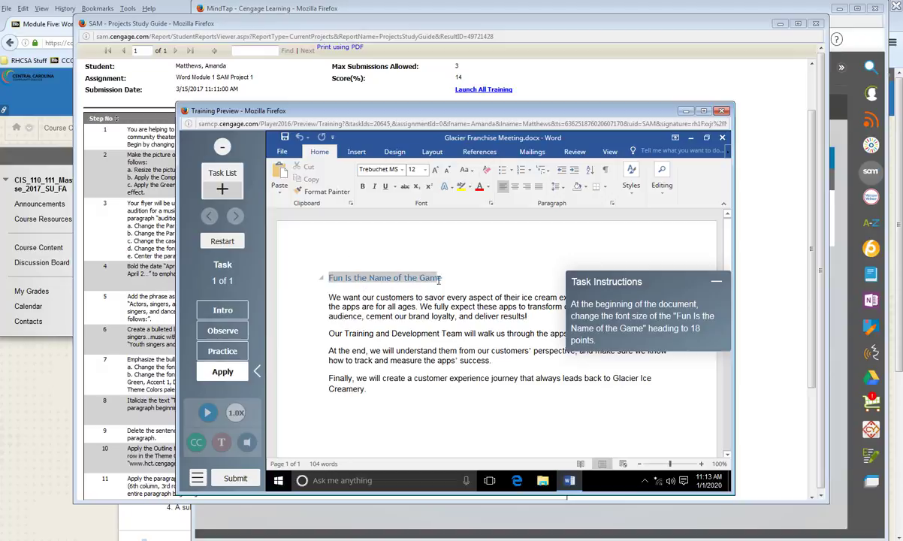
left_click(425, 169)
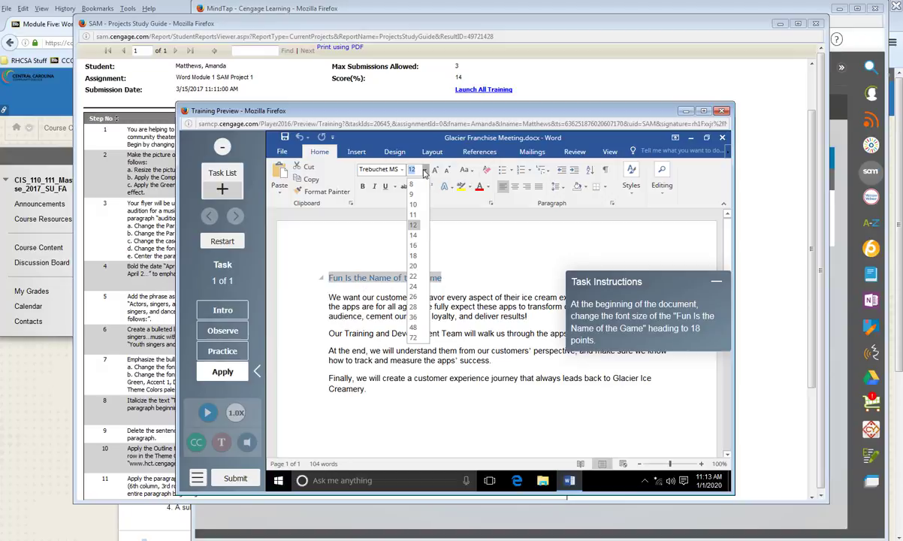
left_click(416, 256)
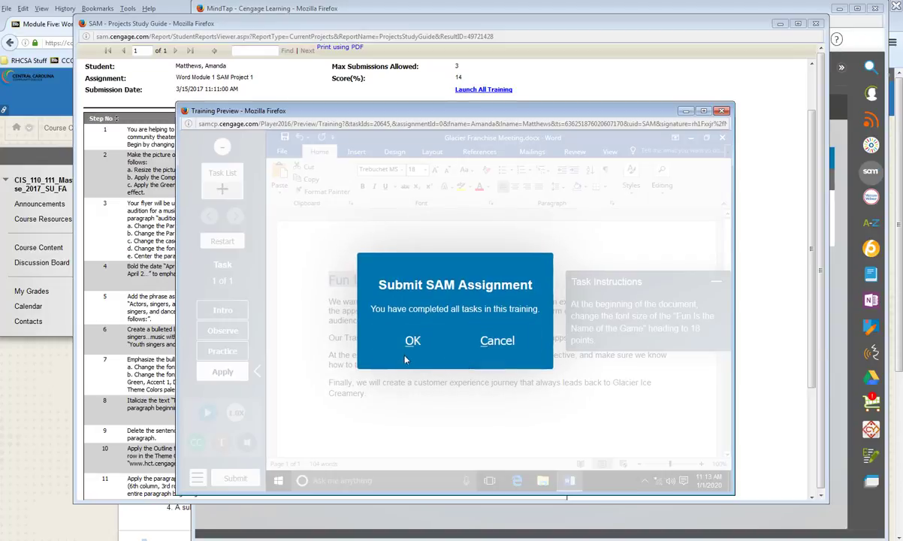
left_click(411, 342)
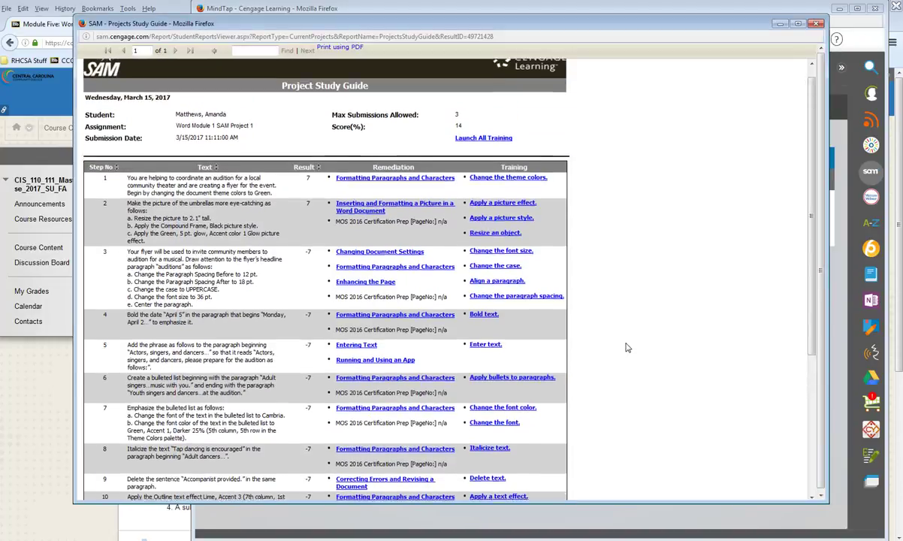
Look through the remaining steps in the study guide, and close it and the MindTap window to return to the Blackboard course page
scroll(552, 302, "down", 3)
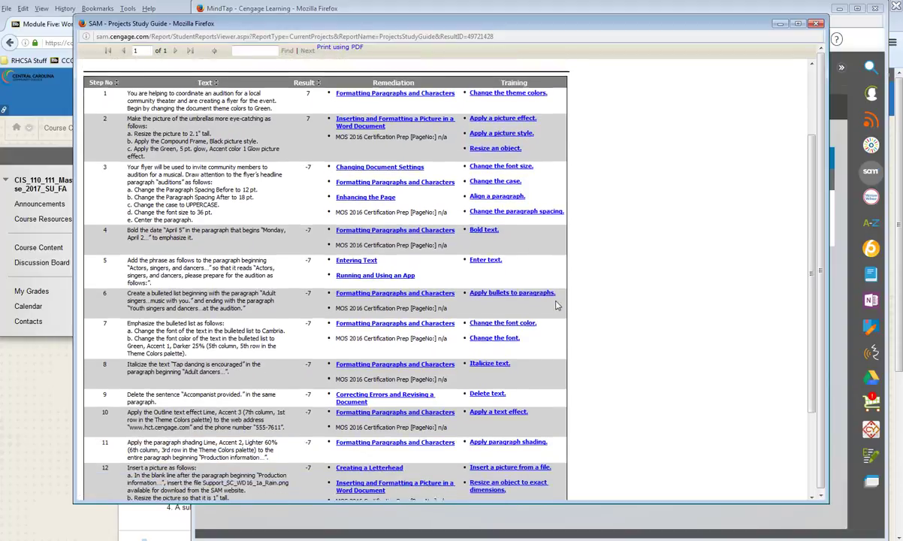
scroll(541, 308, "down", 2)
scroll(675, 248, "up", 6)
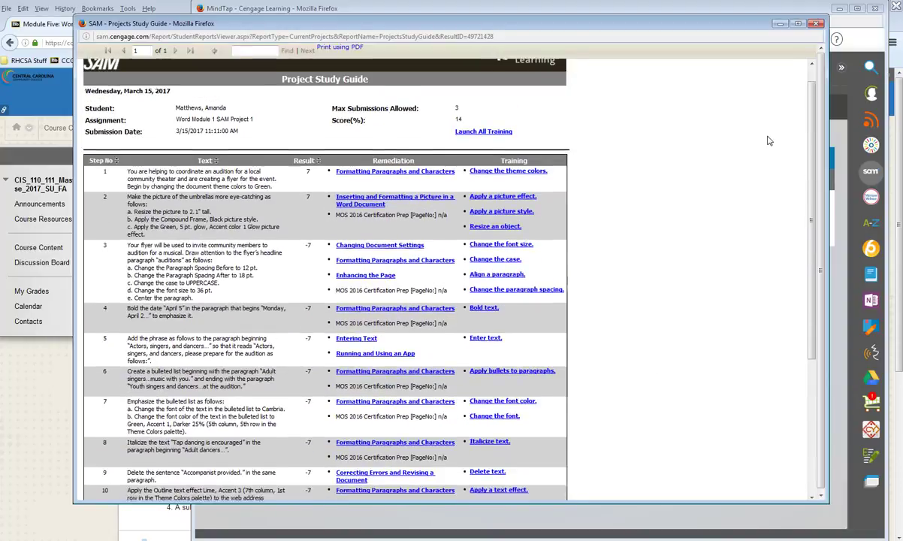
left_click(816, 23)
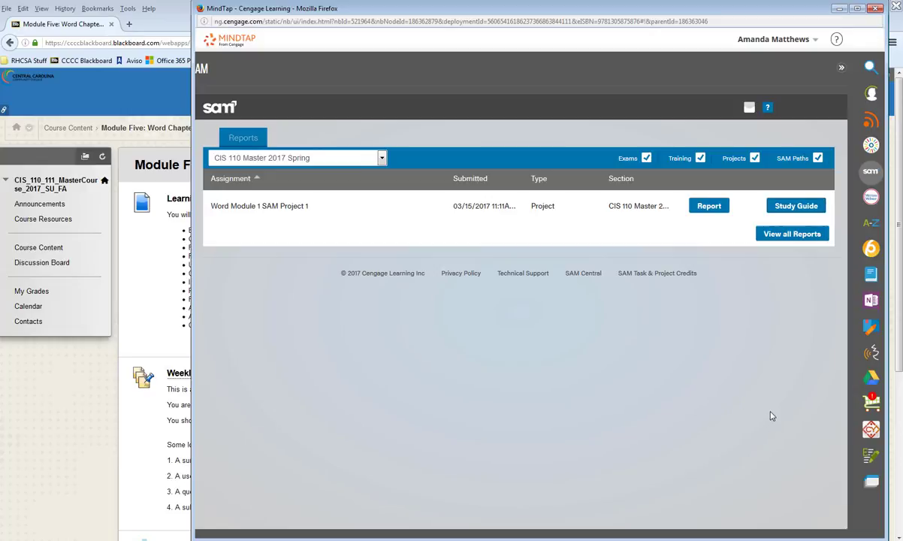
left_click(875, 9)
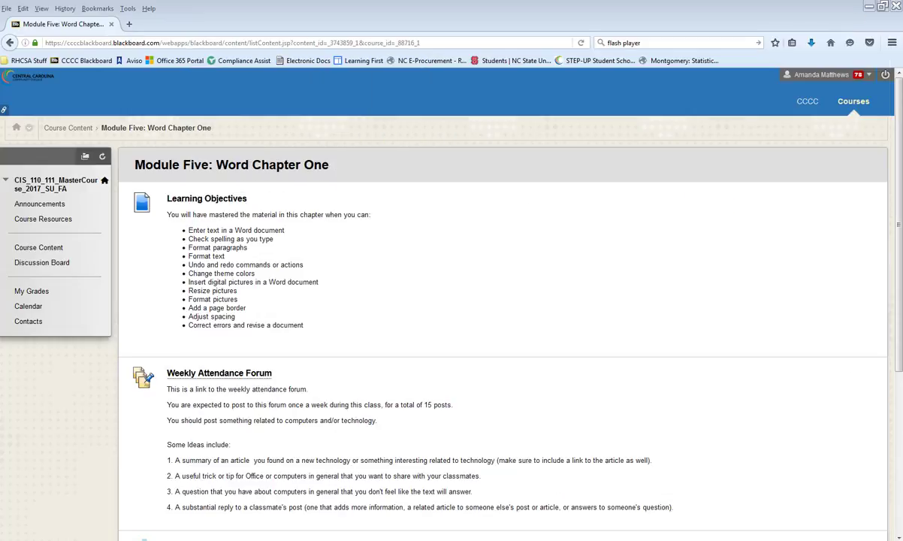